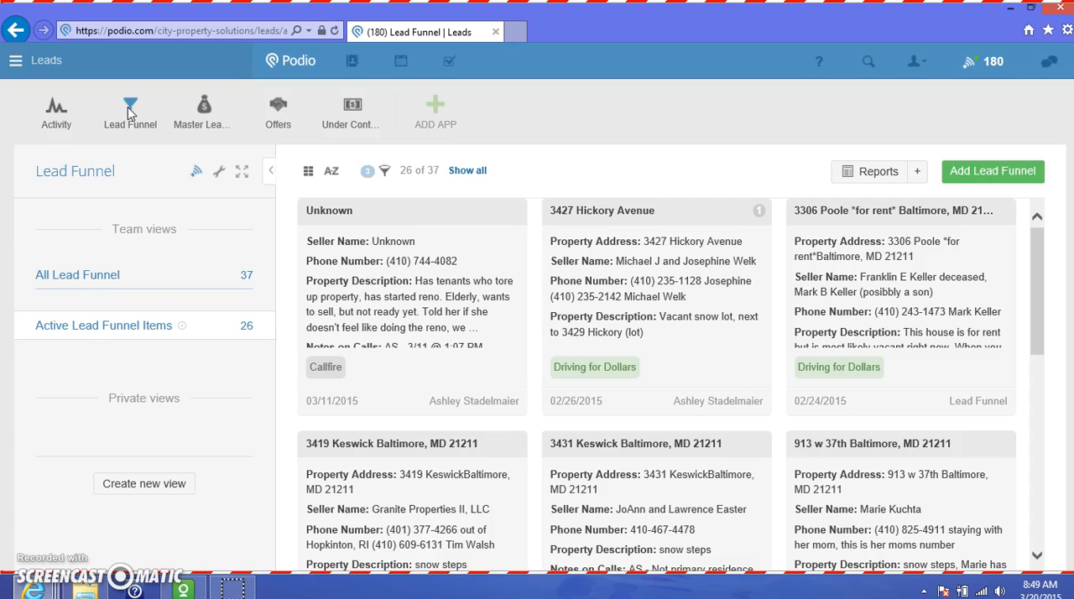
Open the vacant snow lot lead and start a new task on it titled "Make new calls TEST"
left_click(716, 323)
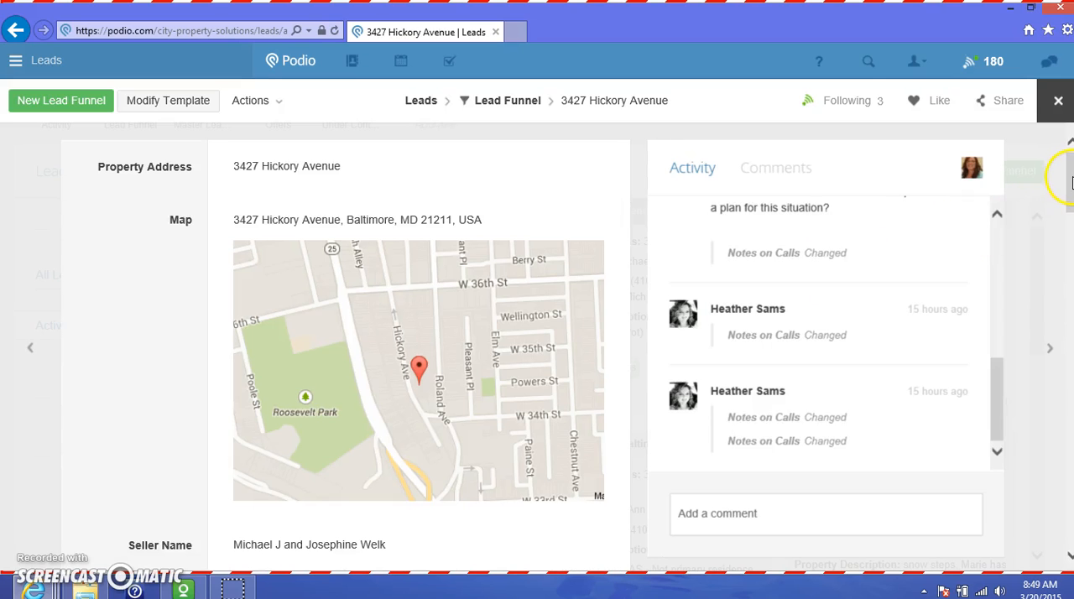
left_click_drag(1070, 180, 1071, 514)
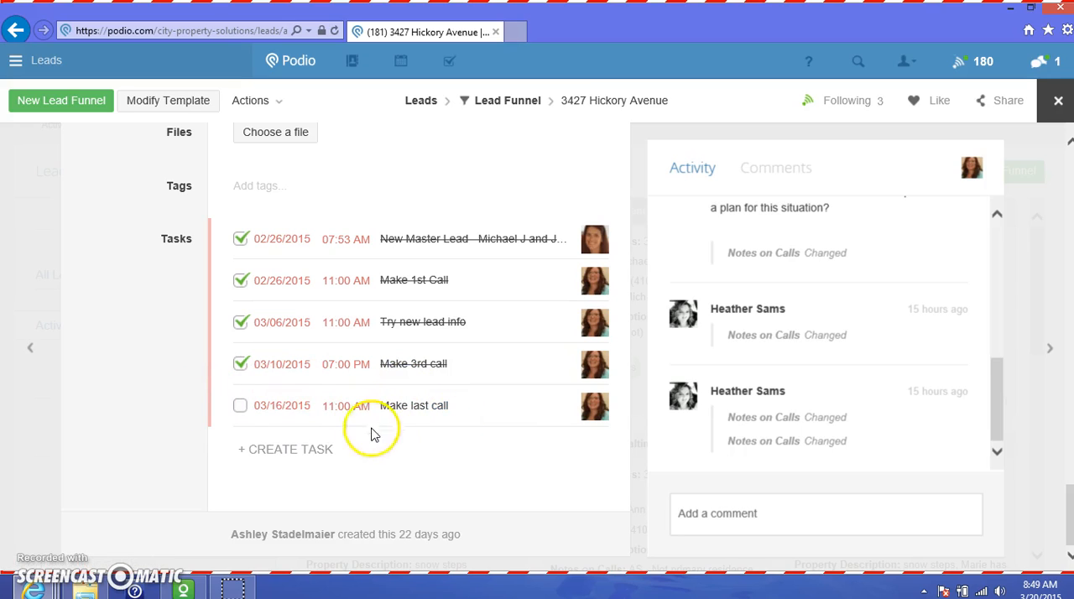
left_click(295, 452)
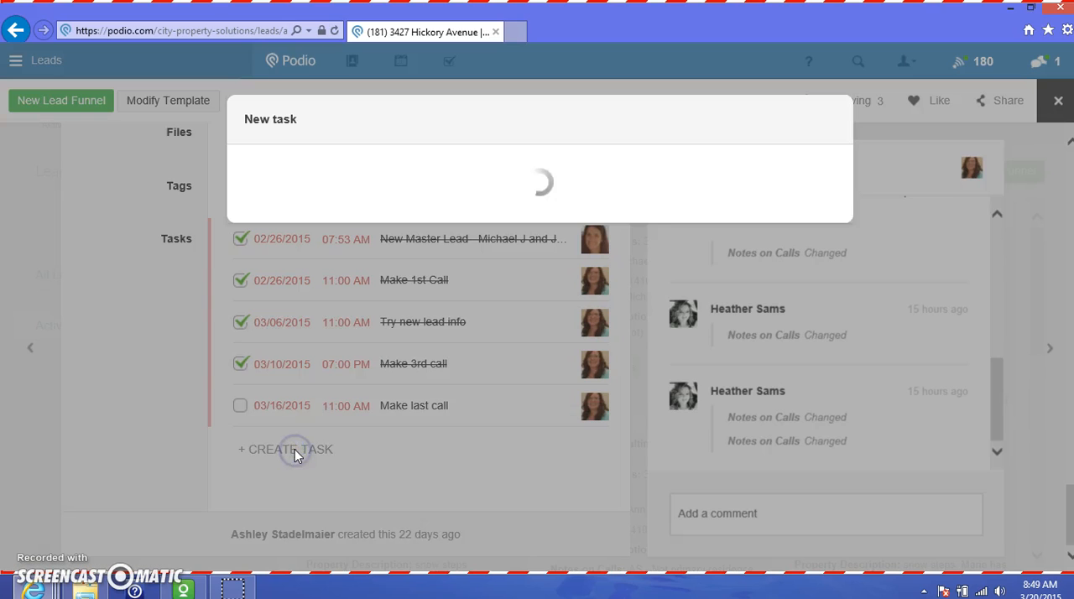
left_click(290, 183)
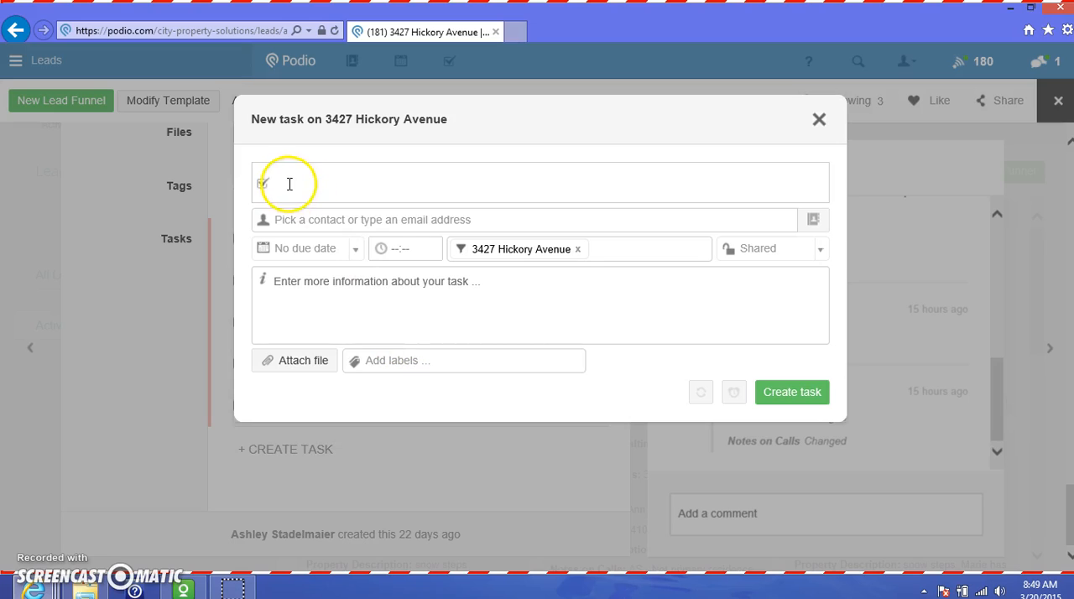
type("Make new")
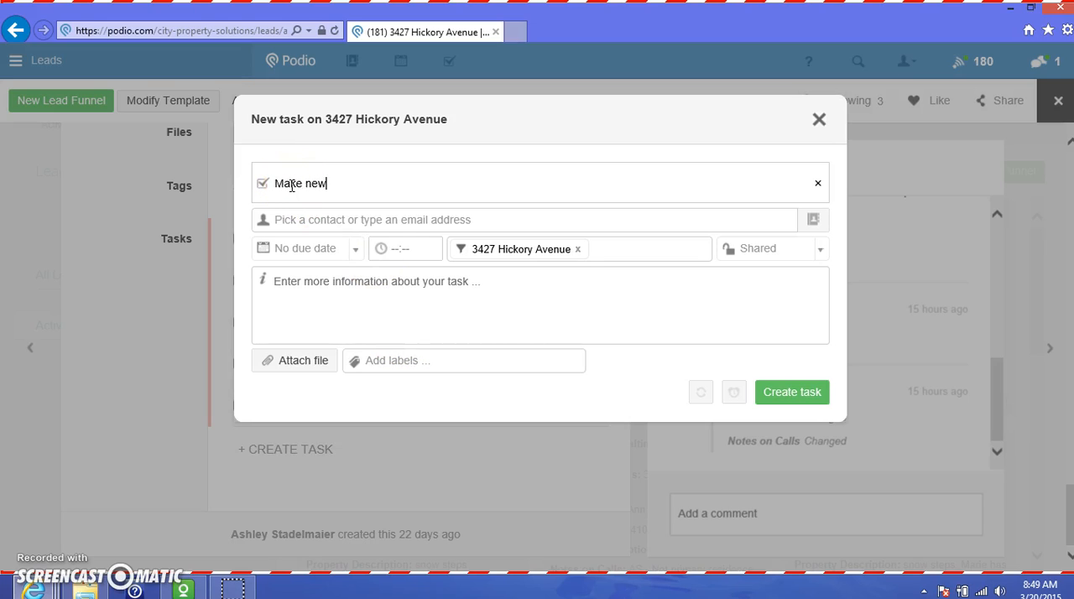
type(" calls TEST")
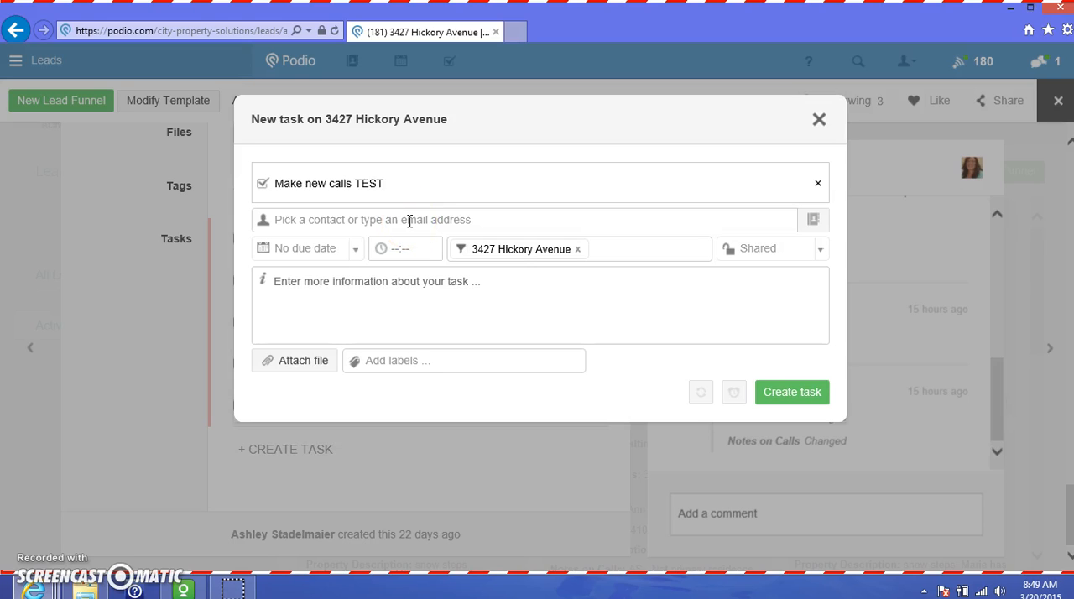
Assign the new task to the first person in the contact suggestions
left_click(410, 220)
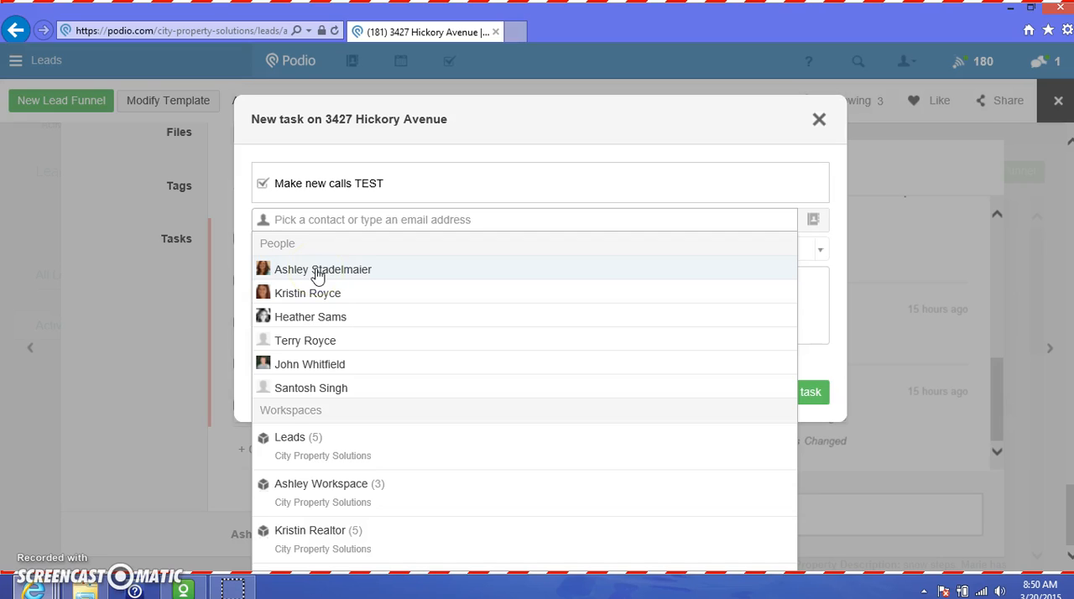
left_click(317, 272)
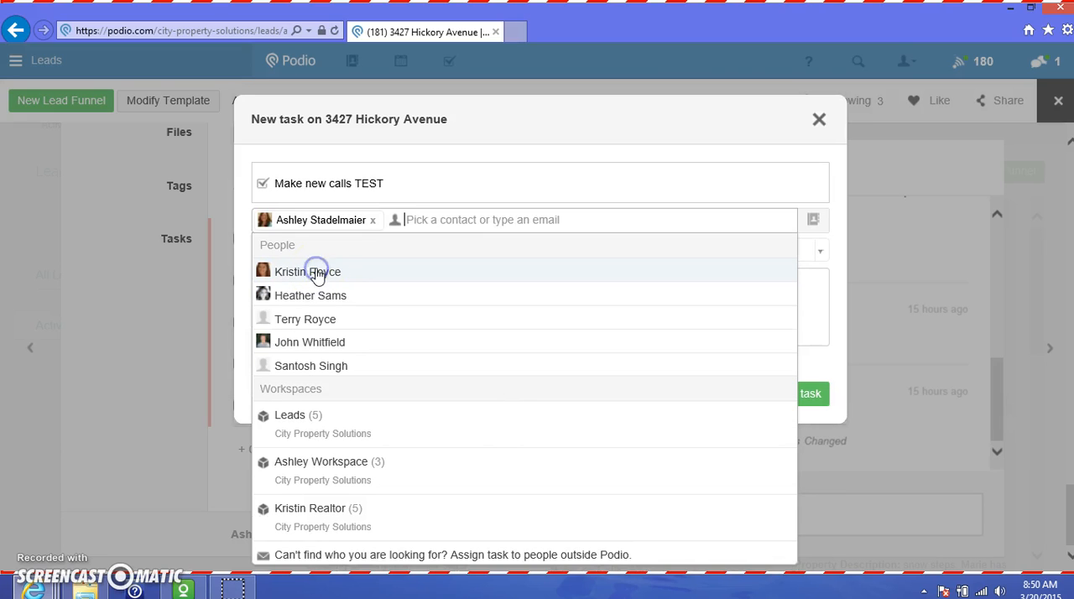
left_click(239, 242)
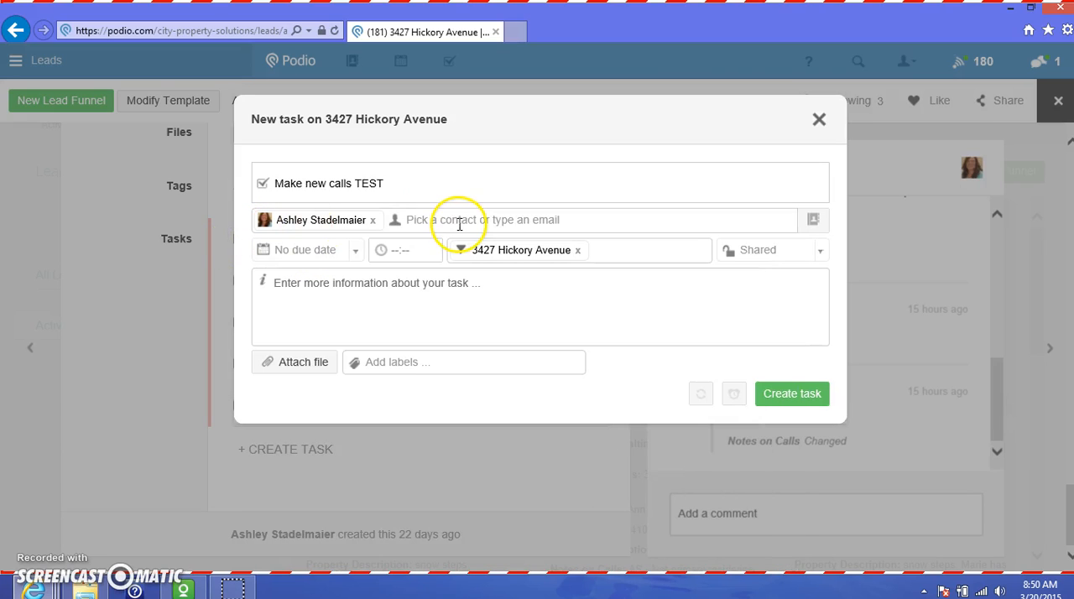
Set the task's due date to tomorrow, 03/21/2015, and its due time to 04:00 PM
left_click(355, 249)
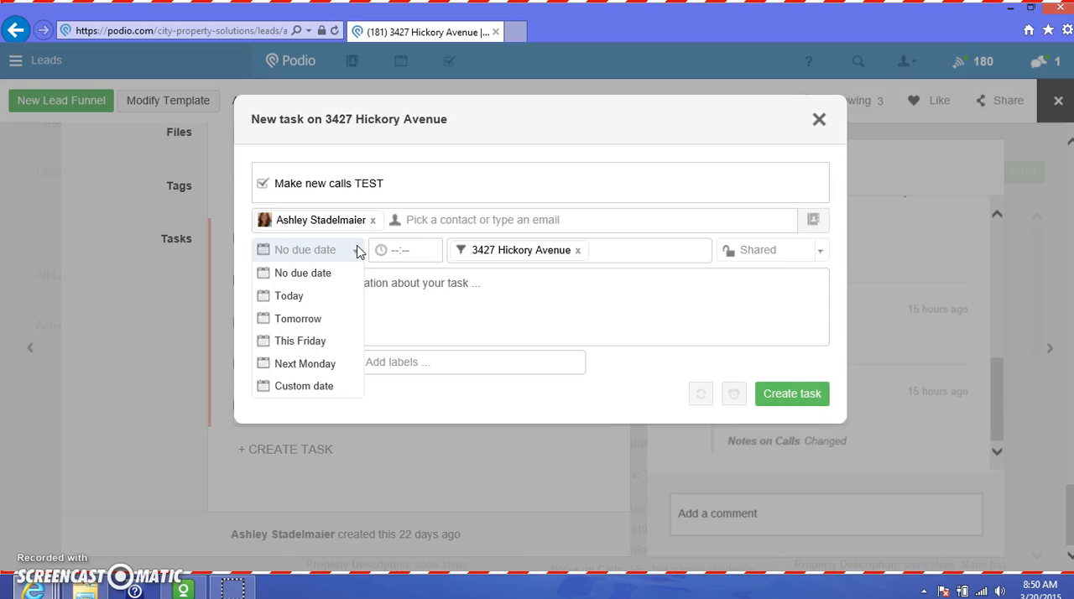
left_click(299, 319)
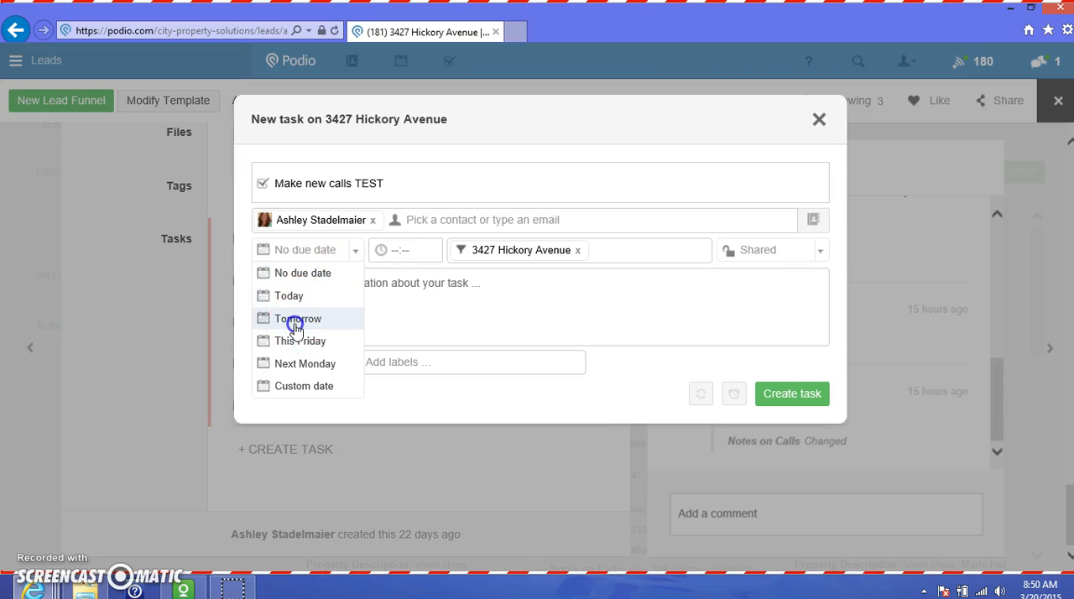
left_click(412, 249)
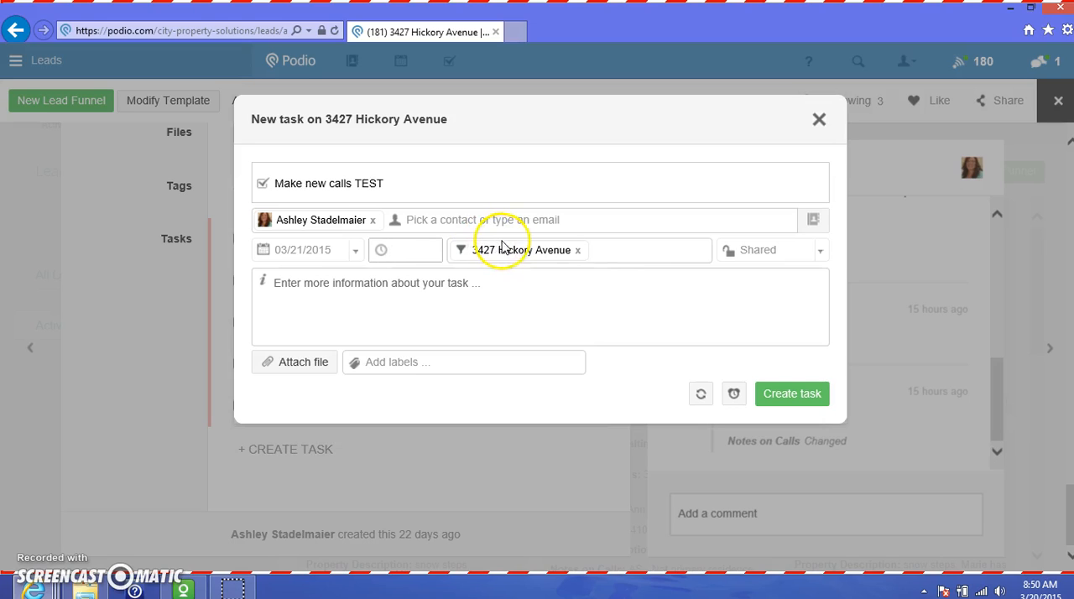
type("4")
key("Tab")
key("Tab")
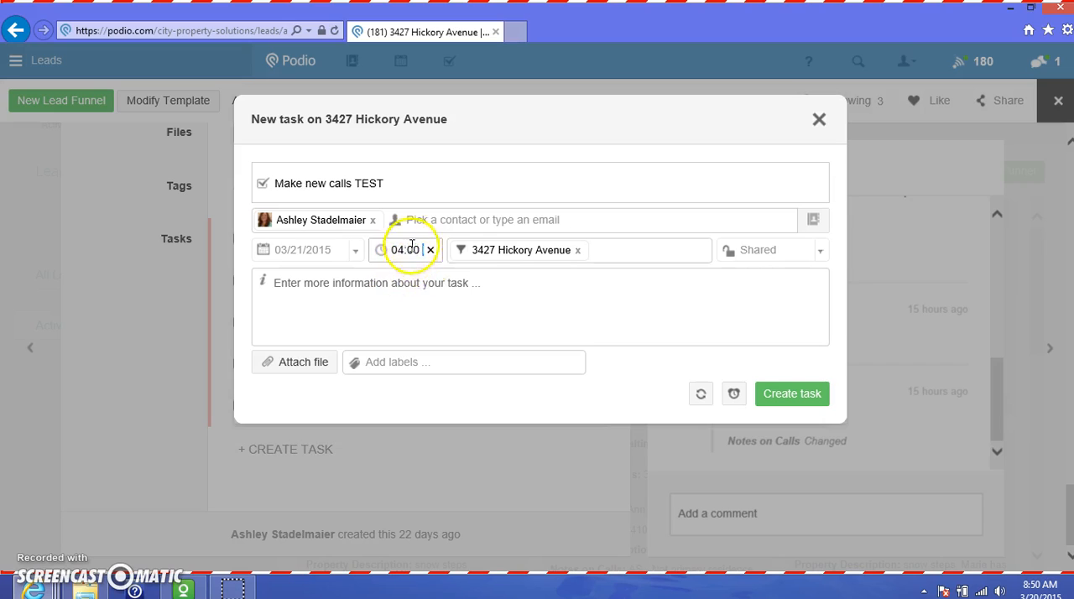
left_click(619, 254)
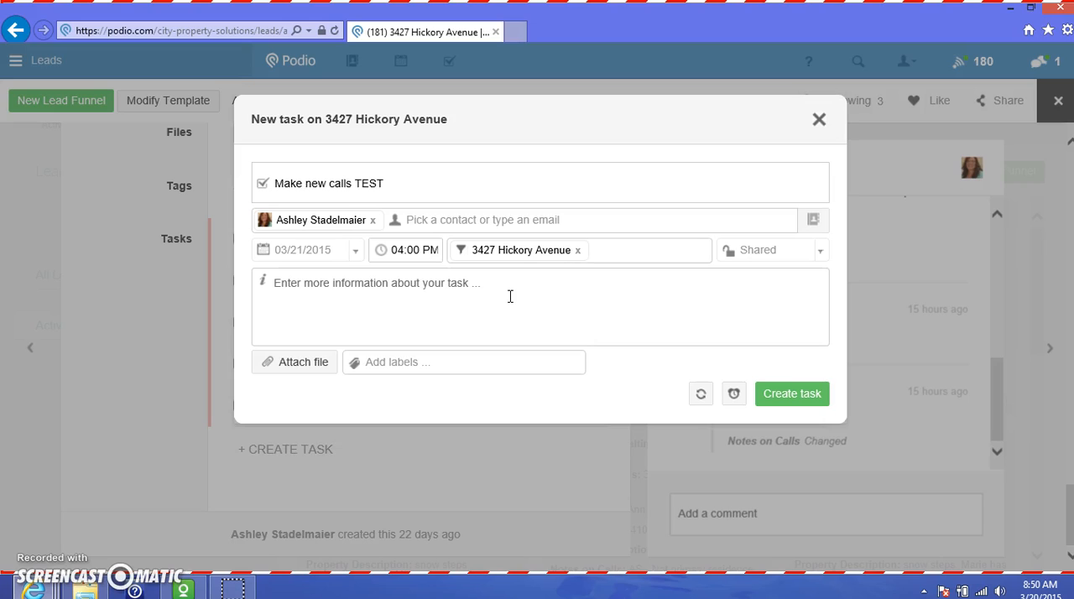
Make the task private and add the D4D label to it
left_click(803, 250)
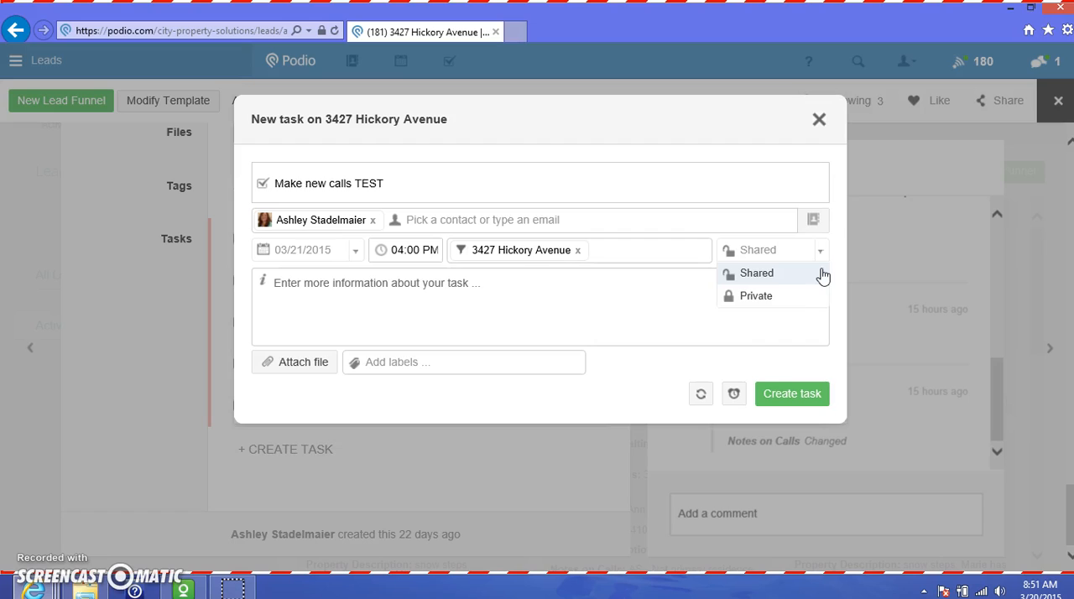
left_click(780, 297)
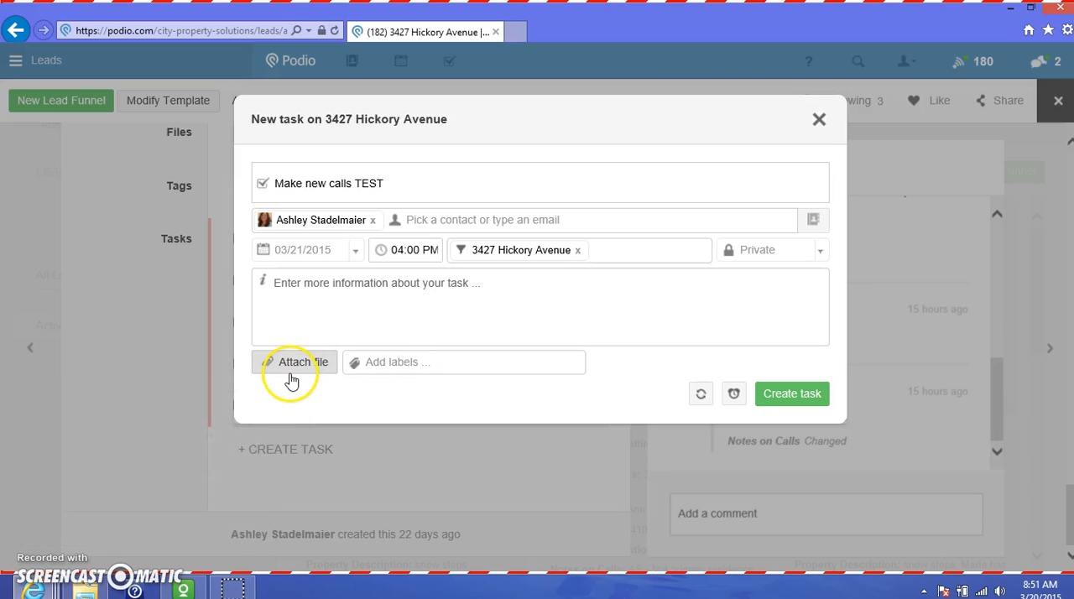
left_click(425, 361)
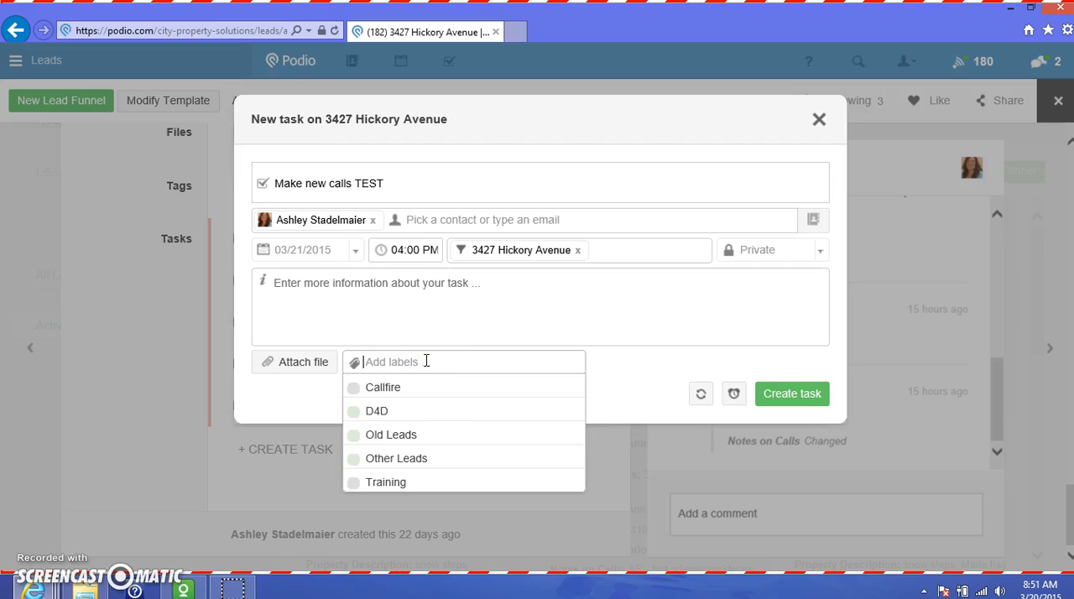
left_click(394, 412)
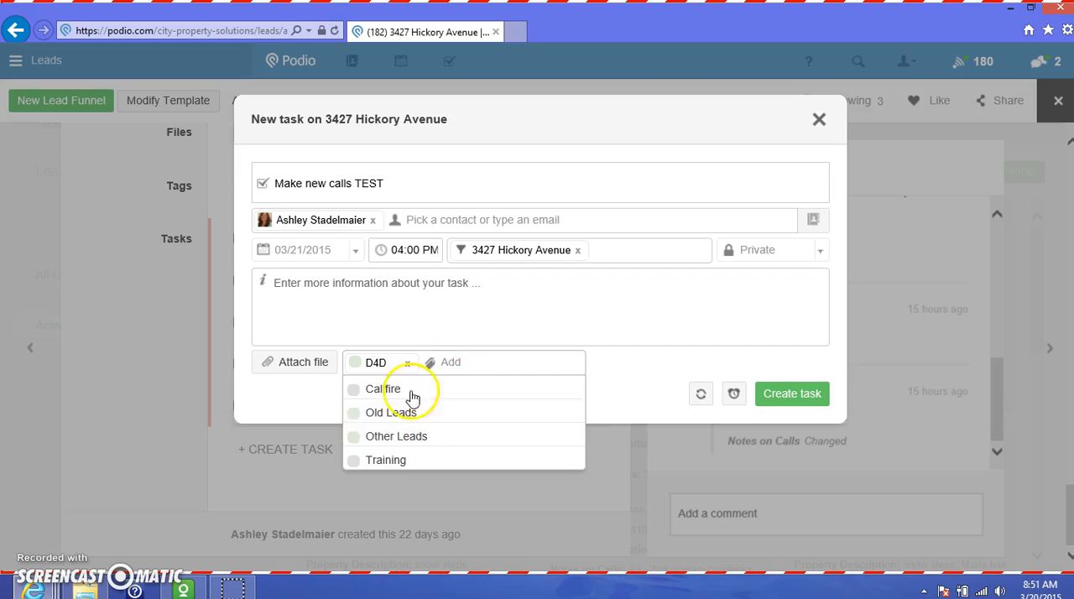
left_click(604, 395)
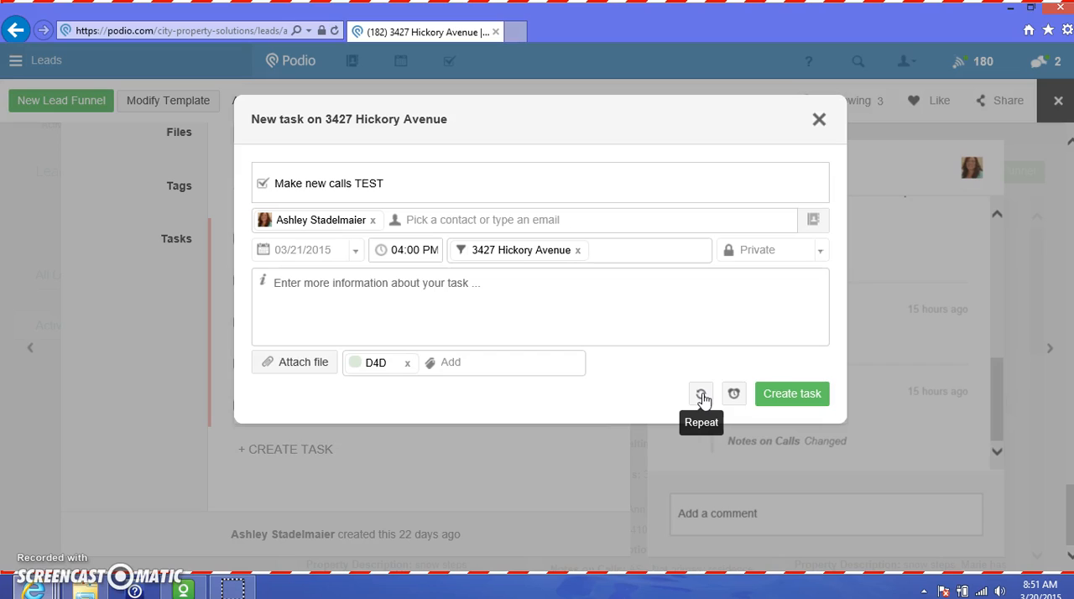
Look through the reminder timing options available for the task
left_click(737, 394)
left_click(859, 455)
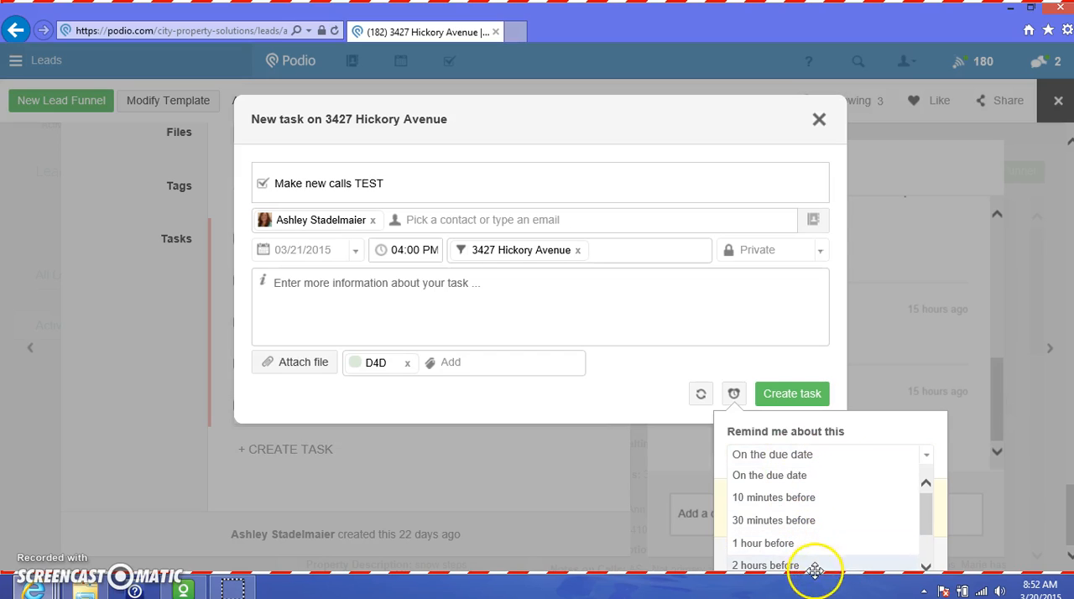
scroll(844, 522, "down", 1)
scroll(834, 506, "up", 1)
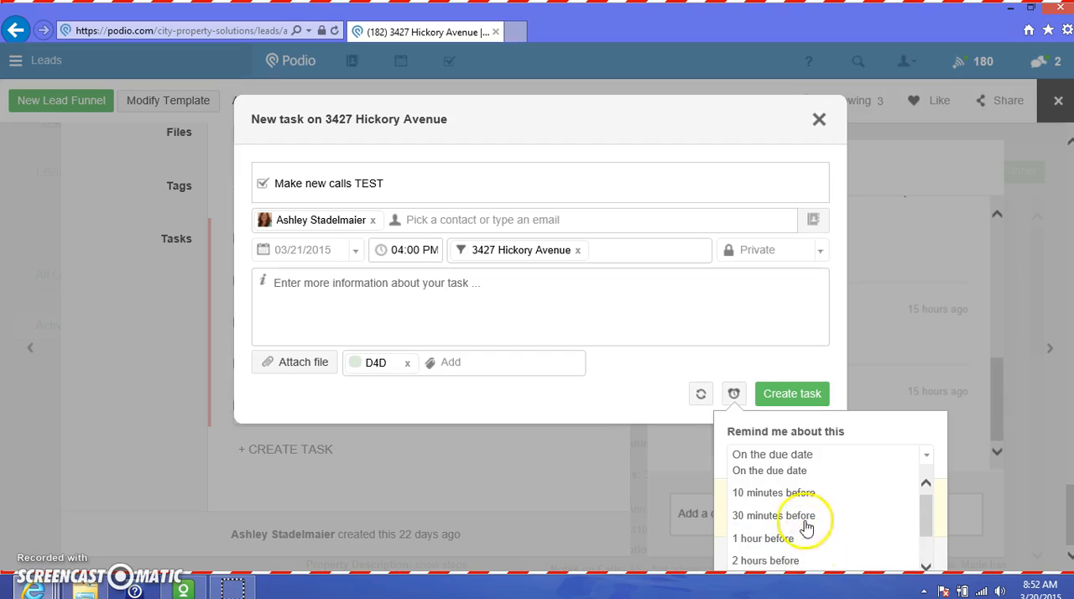
left_click(791, 460)
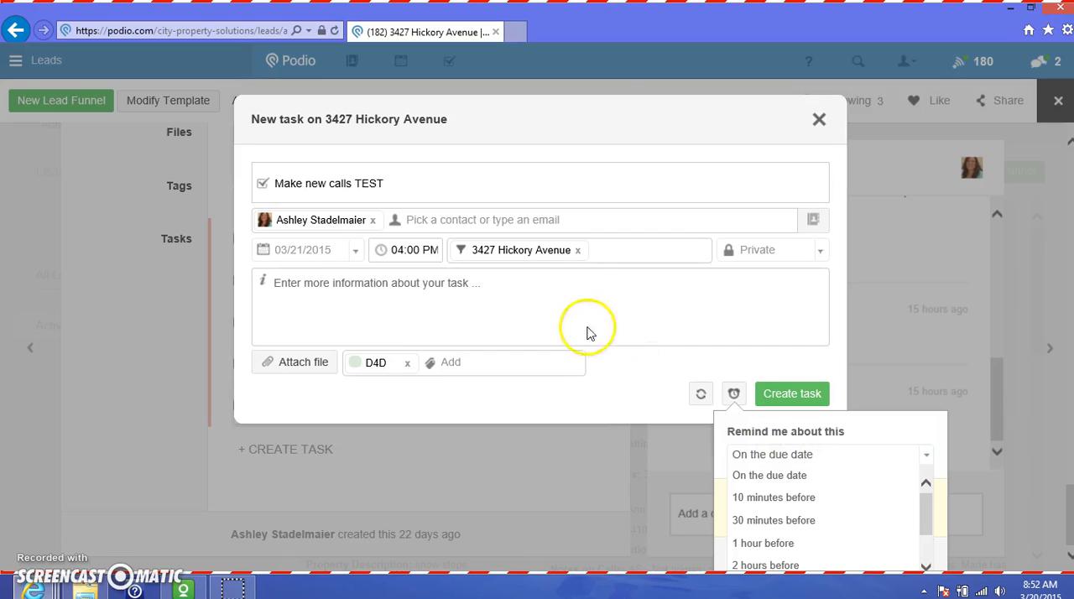
left_click(639, 407)
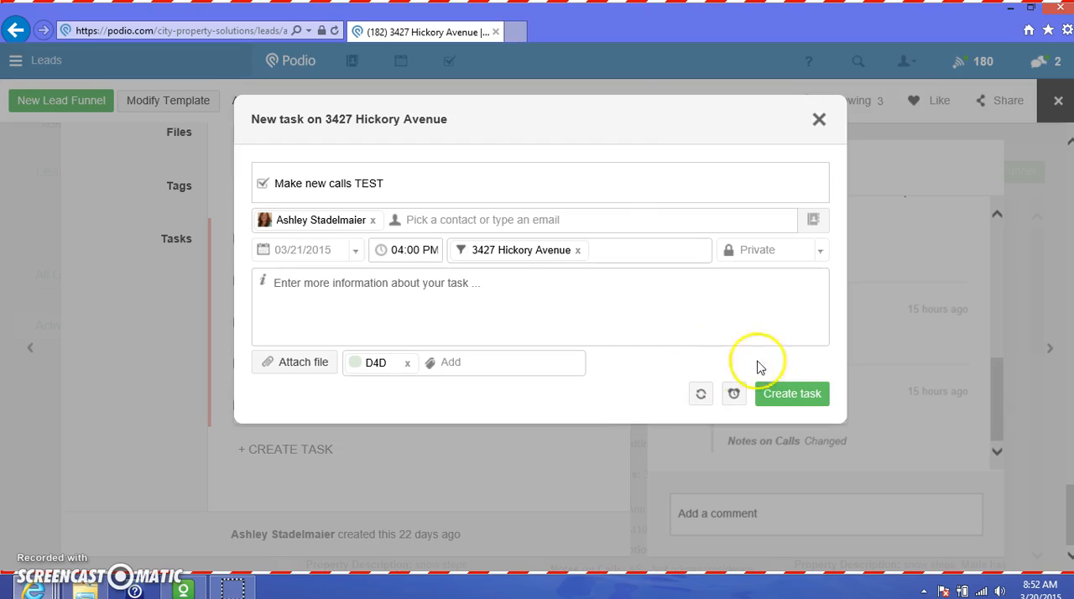
Create the "Make new calls TEST" task on the lead
left_click(812, 394)
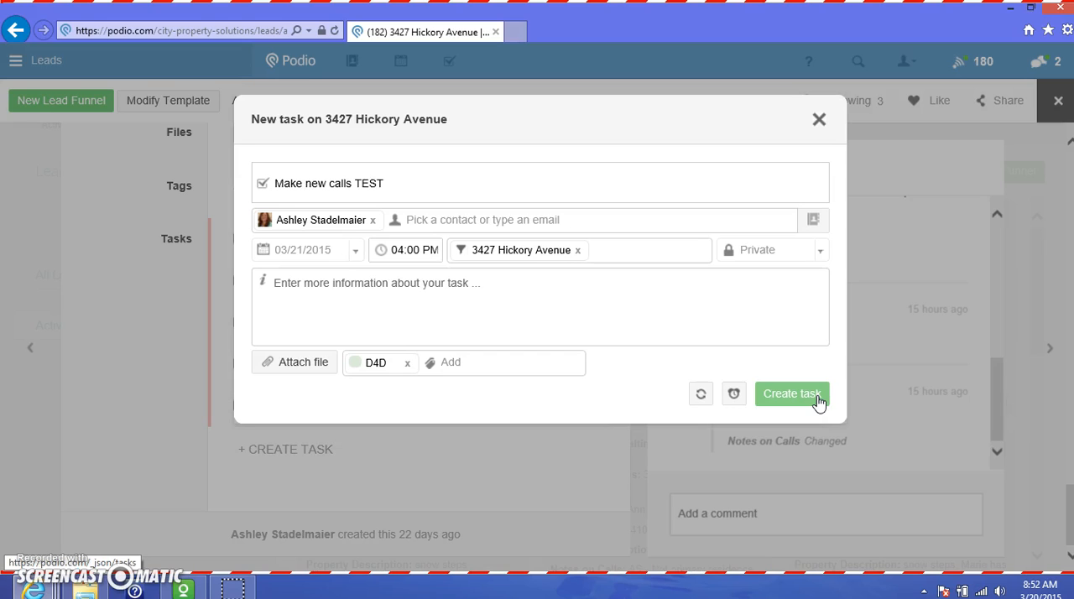
left_click(794, 401)
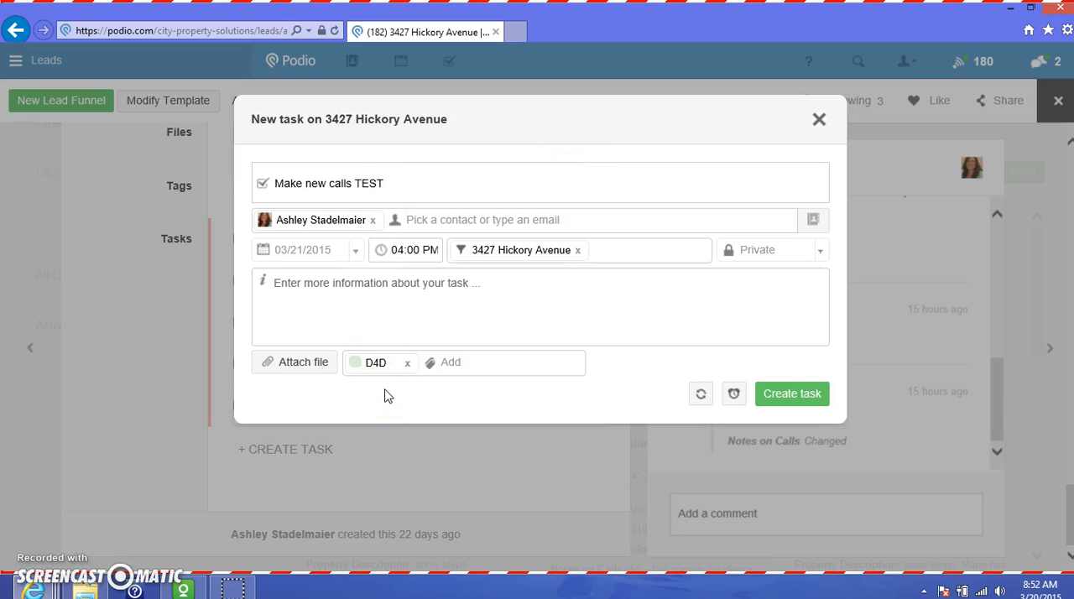
left_click(779, 396)
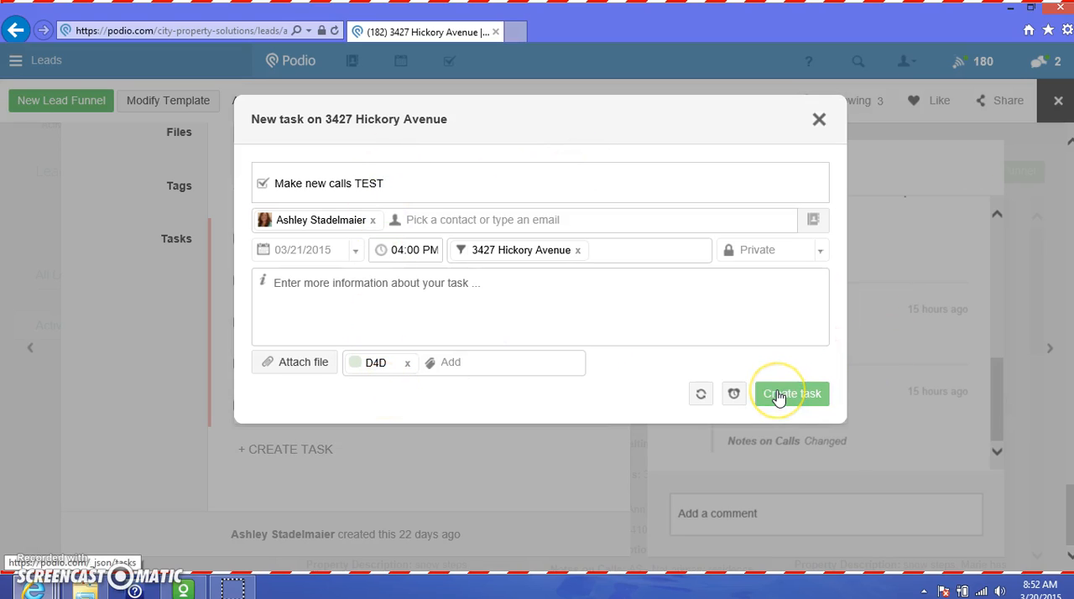
left_click(789, 393)
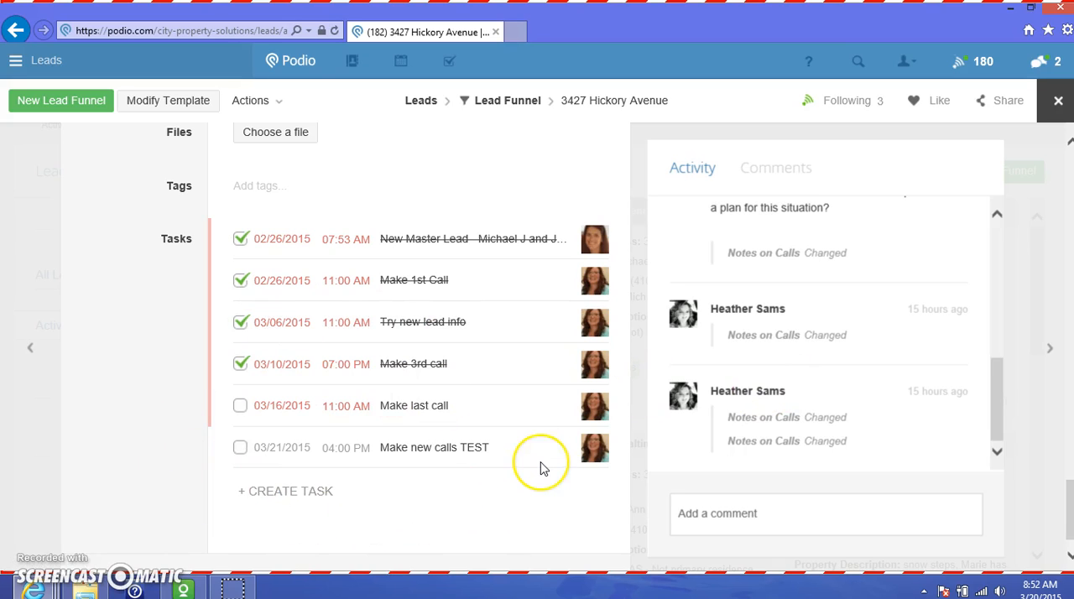
Close the lead and return to the Lead Funnel overview
scroll(541, 468, "up", 6)
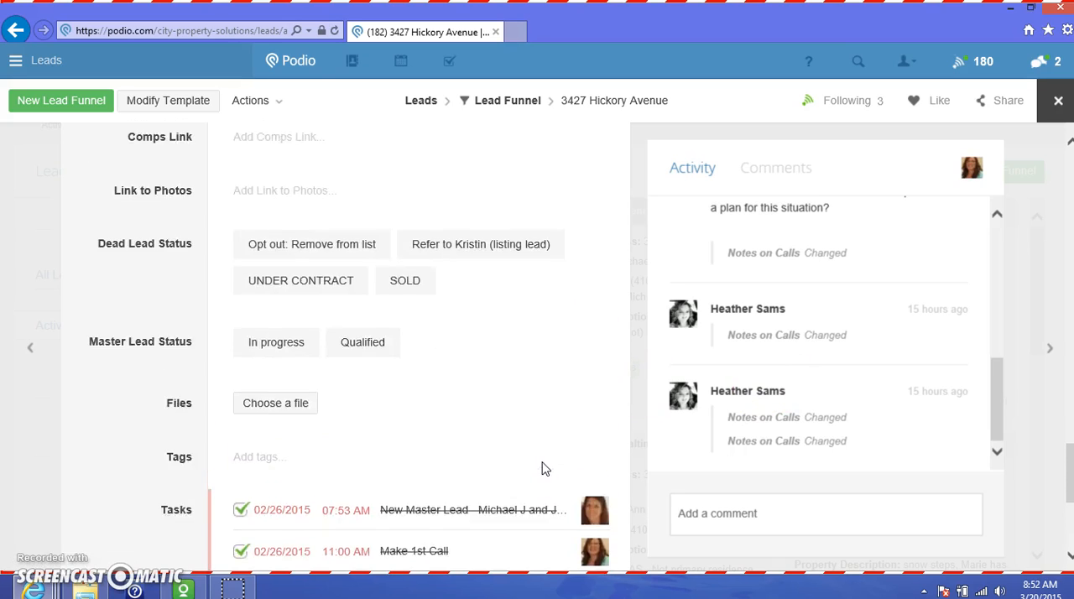
left_click_drag(1068, 443, 1057, 164)
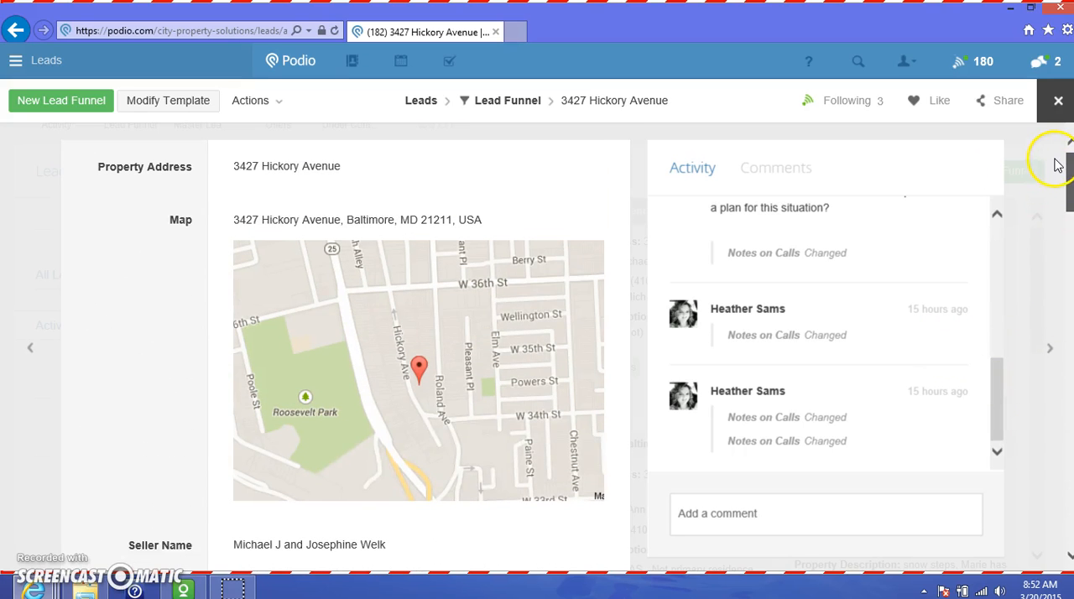
left_click(1062, 102)
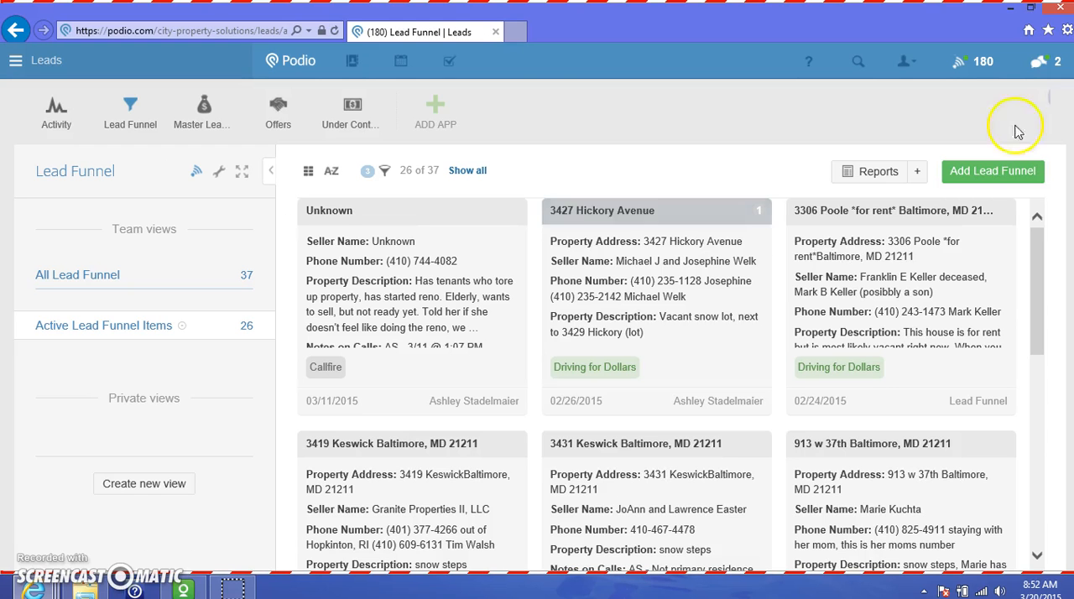
Open the list of all own tasks and look through the Overdue, Today, Tomorrow and Later groups
left_click(451, 63)
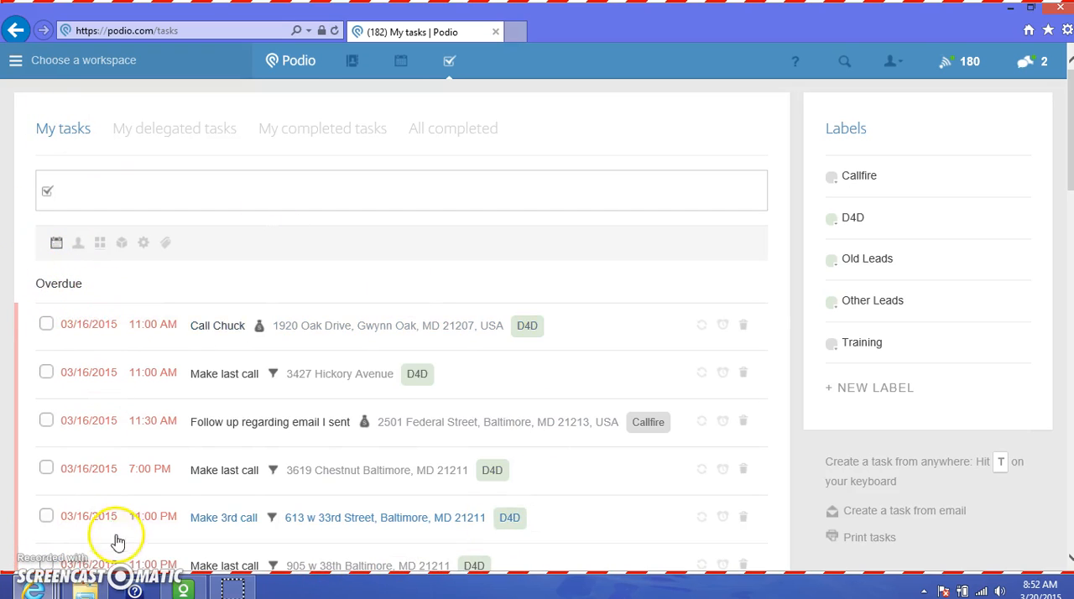
scroll(668, 315, "down", 1)
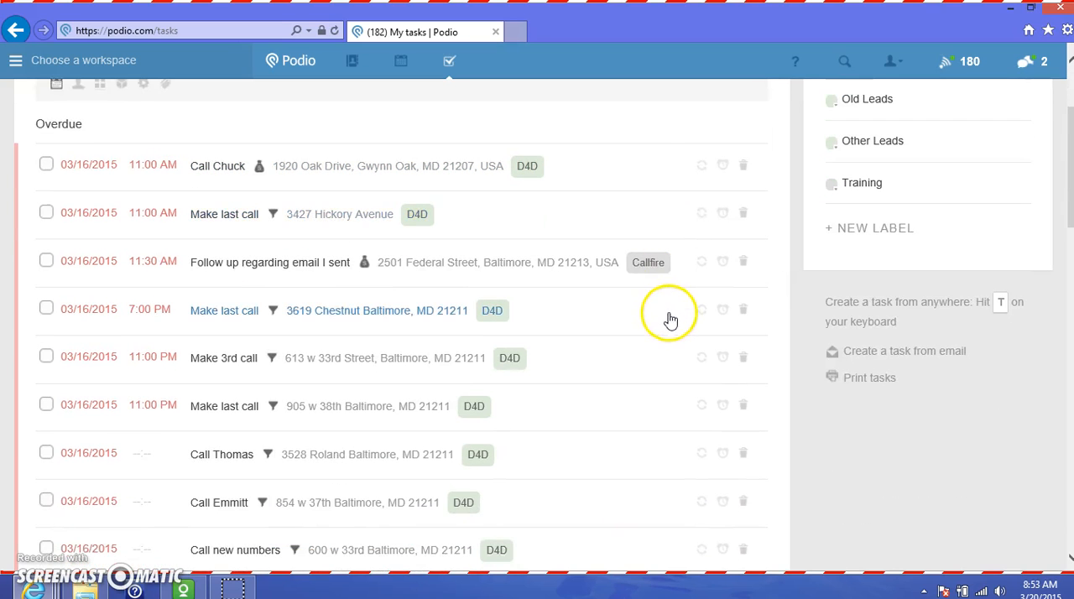
scroll(668, 315, "down", 3)
scroll(671, 319, "down", 10)
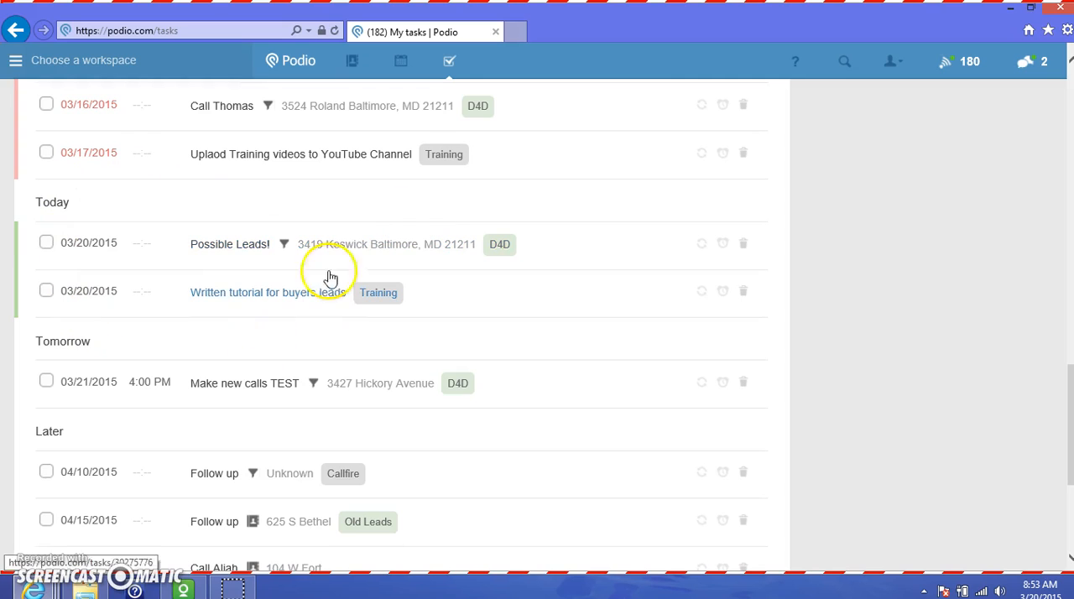
scroll(228, 331, "down", 1)
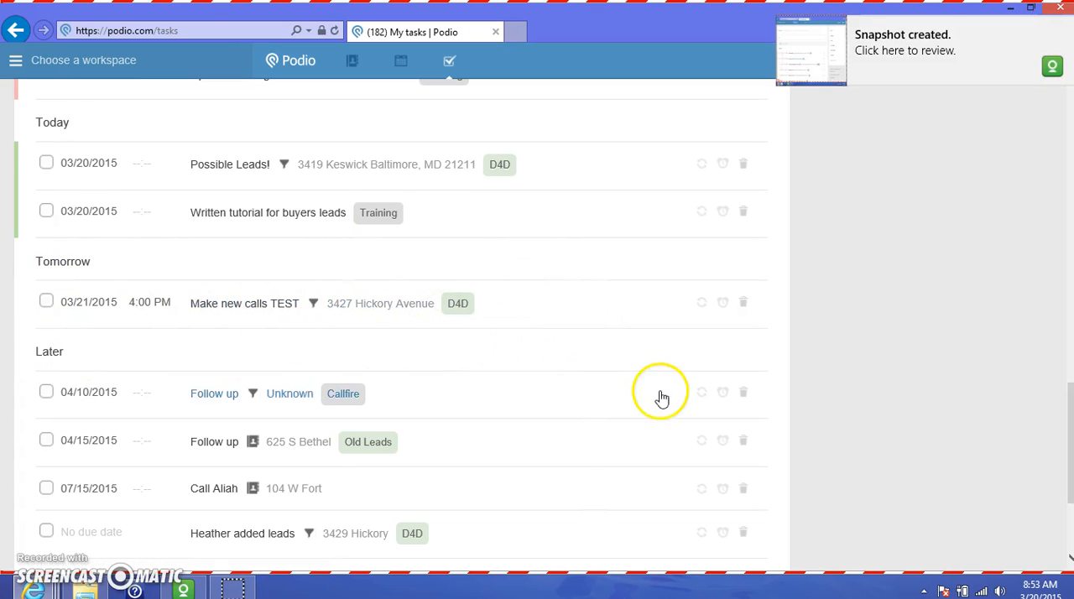
scroll(662, 399, "up", 4)
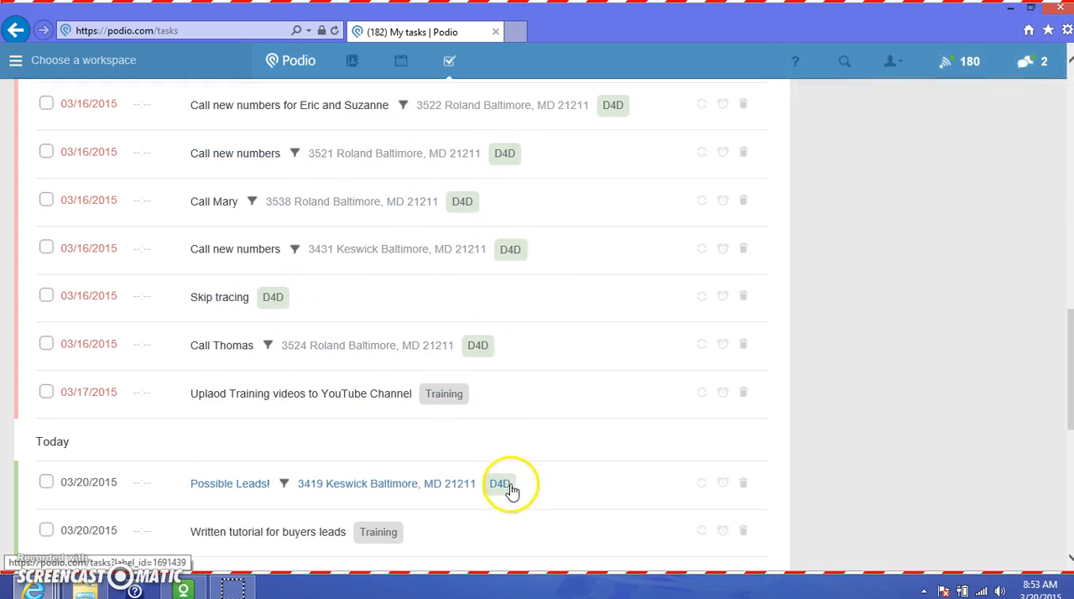
Filter the task list by the D4D label, look through its tasks, and switch the filter to the Training label
scroll(976, 355, "up", 6)
scroll(993, 354, "up", 6)
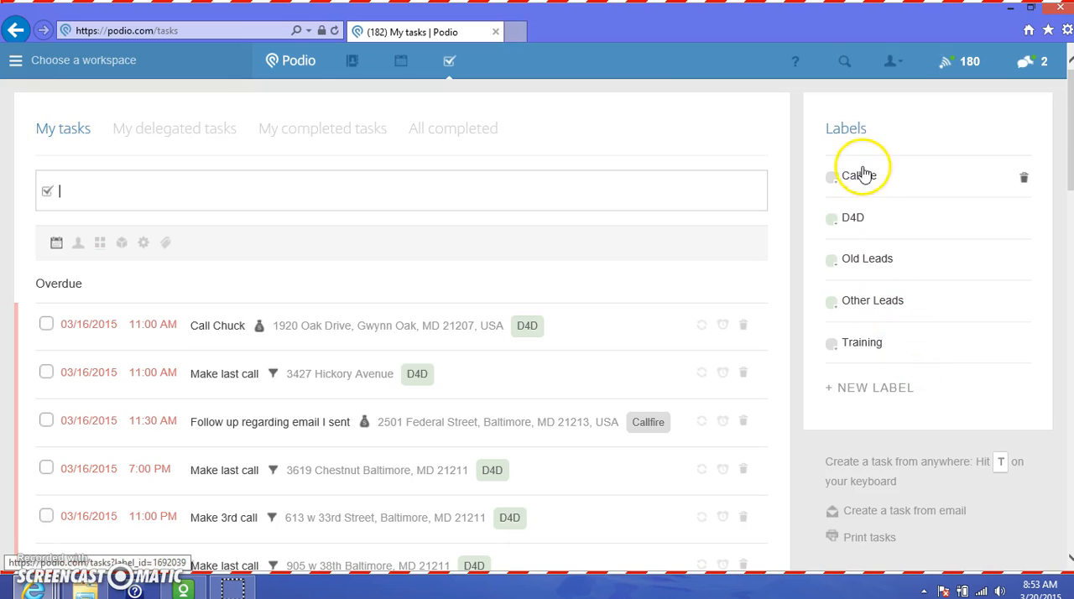
left_click(854, 217)
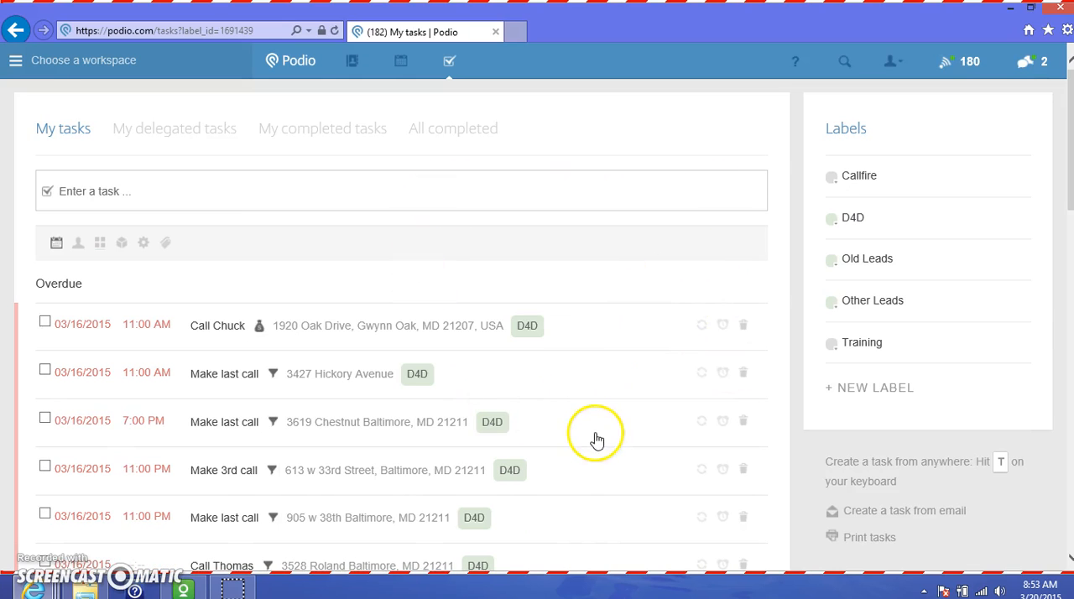
scroll(780, 335, "down", 6)
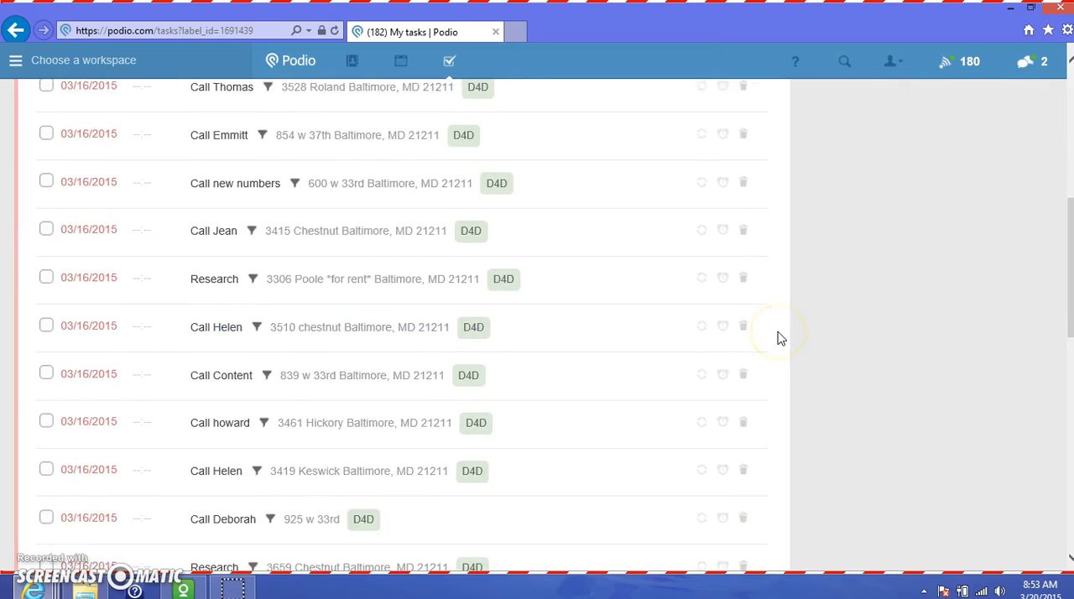
scroll(780, 337, "down", 5)
scroll(781, 339, "up", 5)
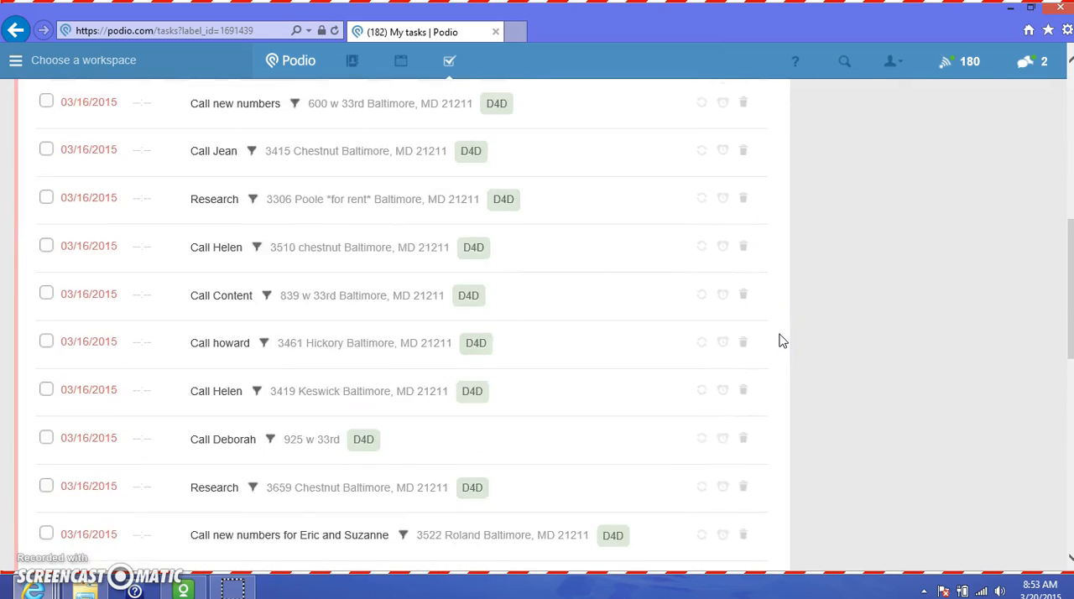
scroll(780, 341, "up", 8)
left_click(864, 345)
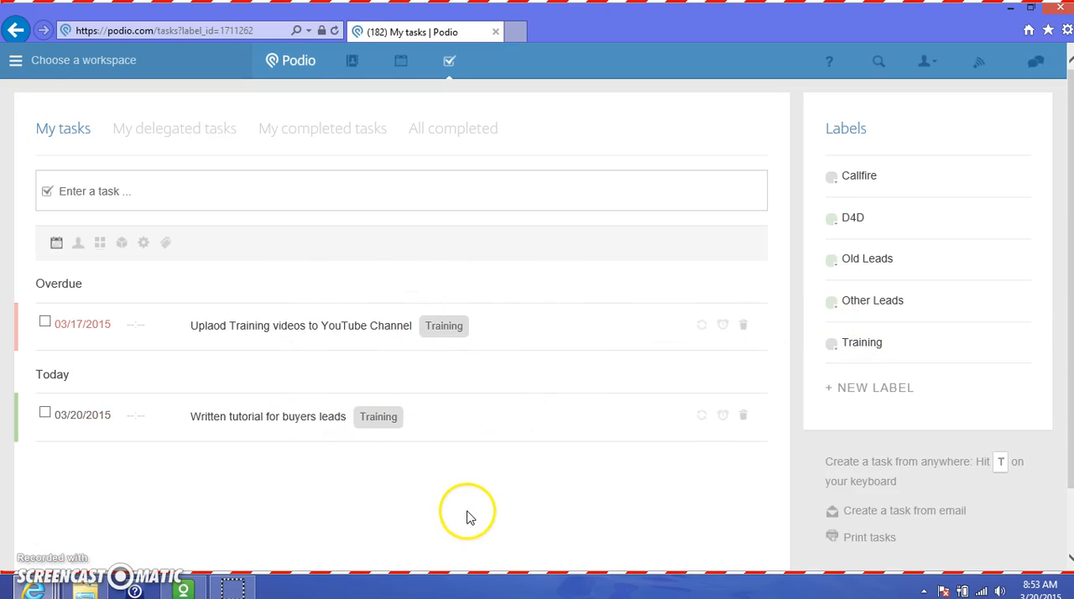
Return to the full task list and mark the "Make new calls TEST" task under Tomorrow as completed
left_click(451, 64)
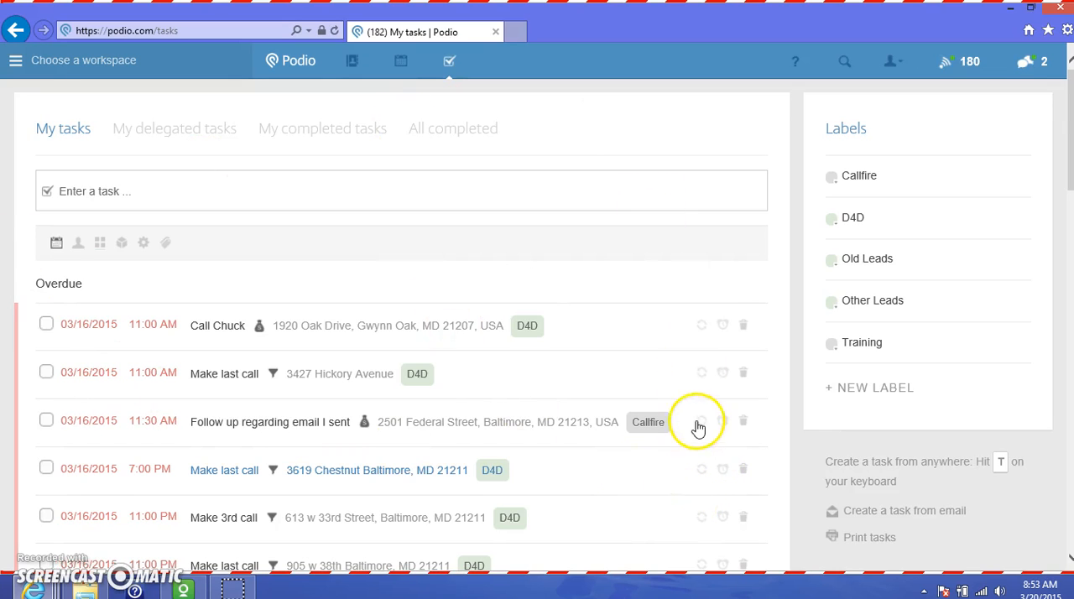
scroll(697, 428, "down", 3)
scroll(702, 428, "down", 8)
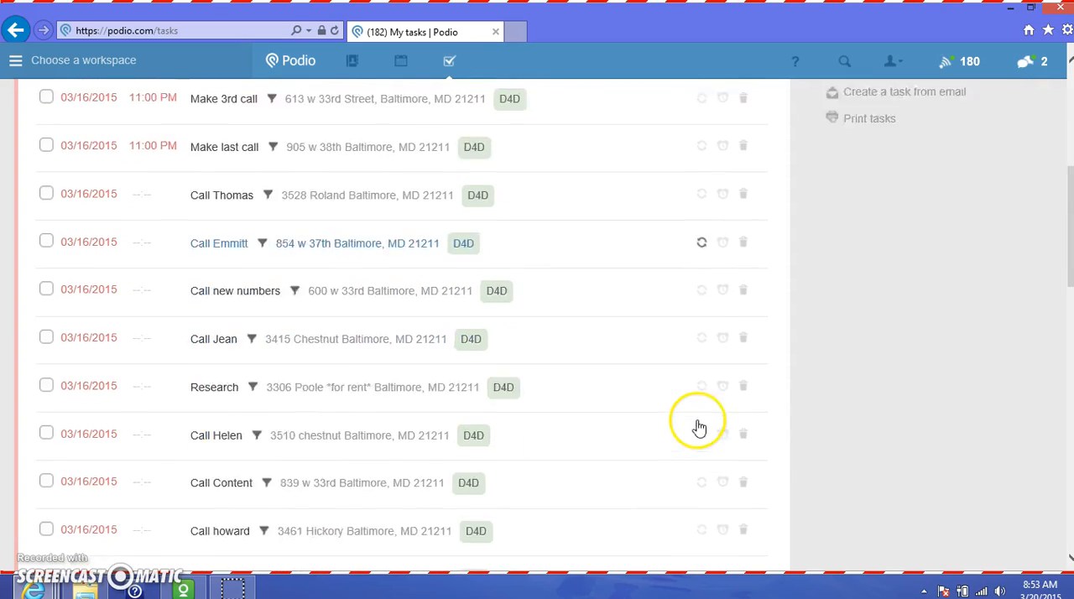
scroll(700, 422, "down", 2)
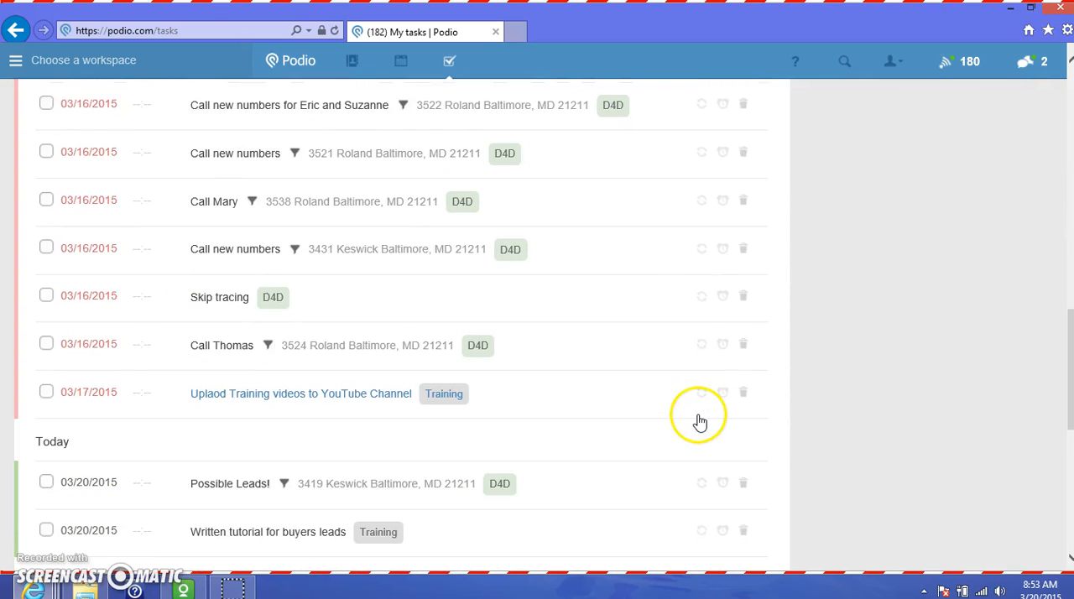
scroll(700, 422, "down", 1)
scroll(699, 422, "down", 2)
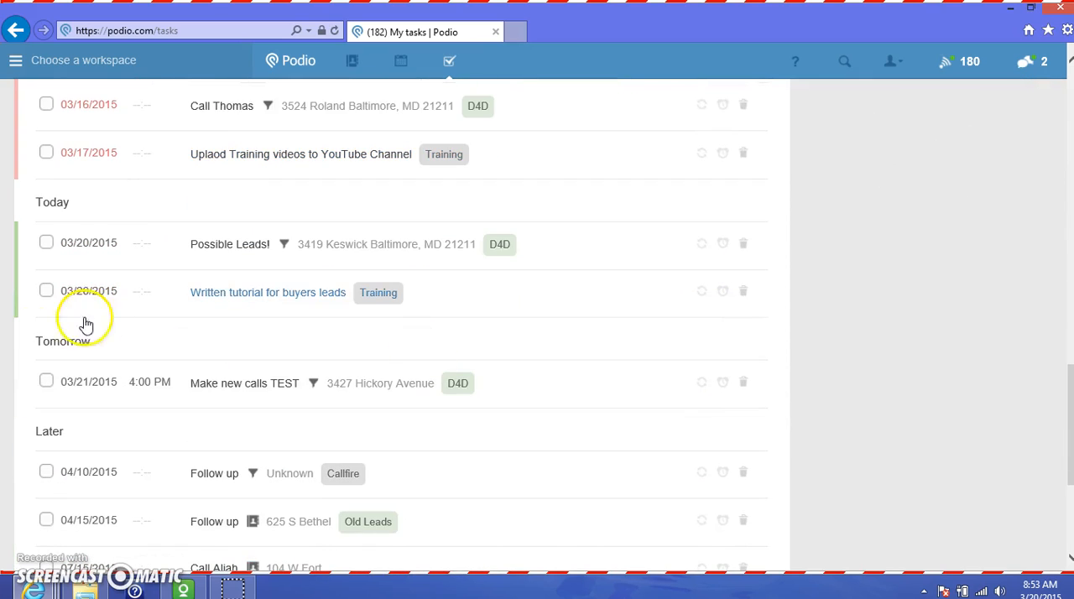
left_click(45, 383)
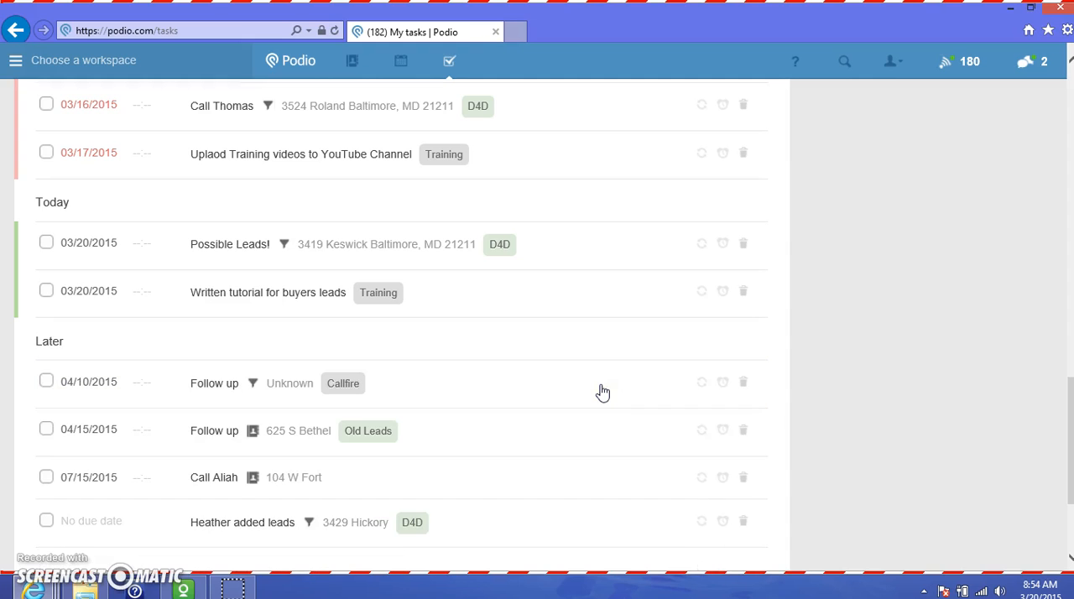
Start a new task titled "Make new calls TEST" directly from the My tasks page
scroll(923, 395, "up", 5)
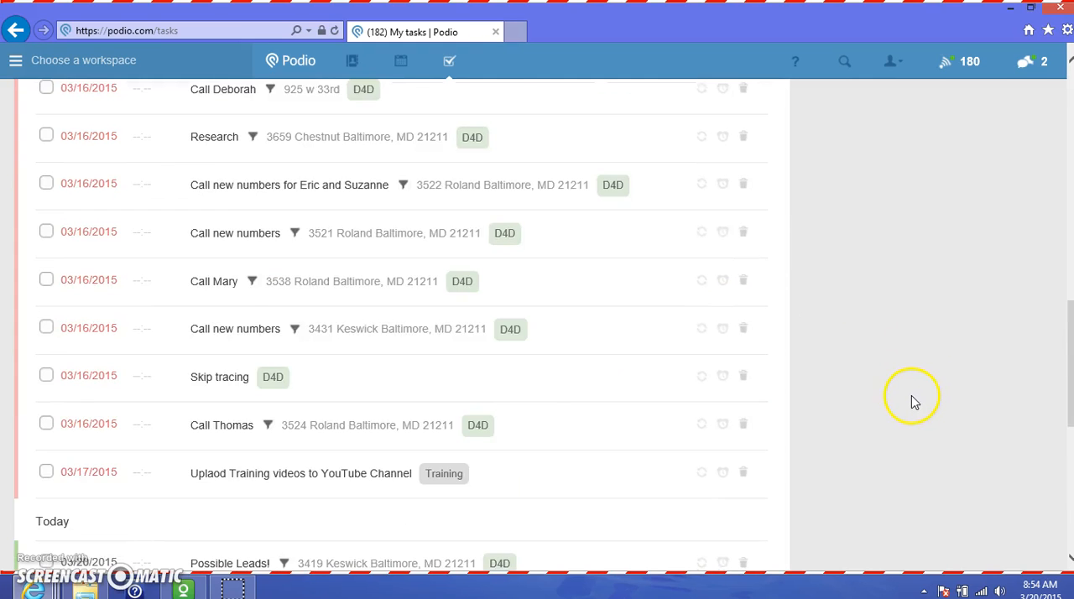
scroll(923, 385, "up", 5)
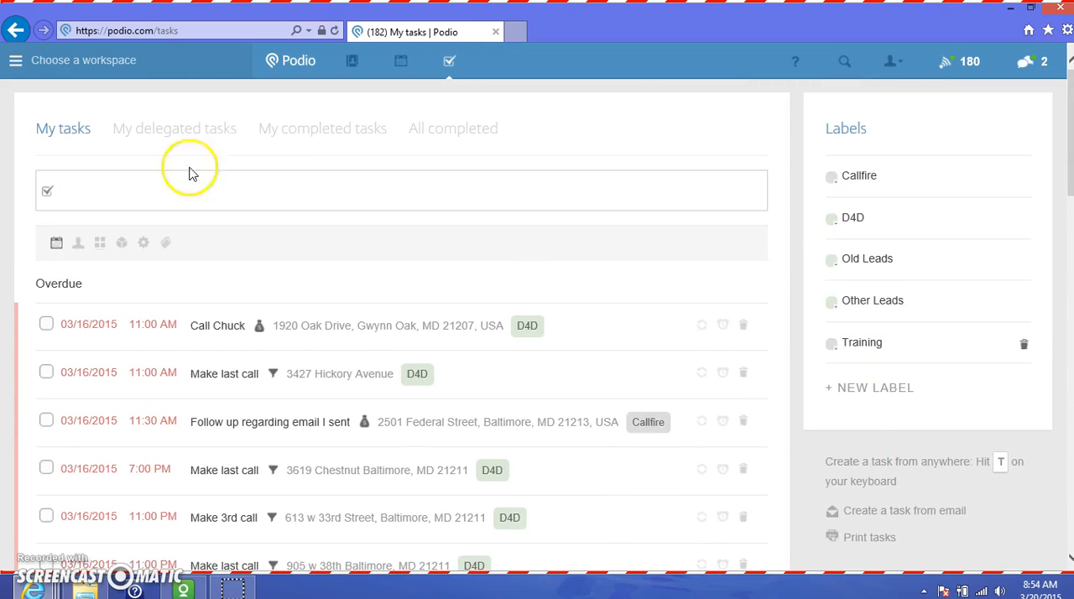
left_click(102, 186)
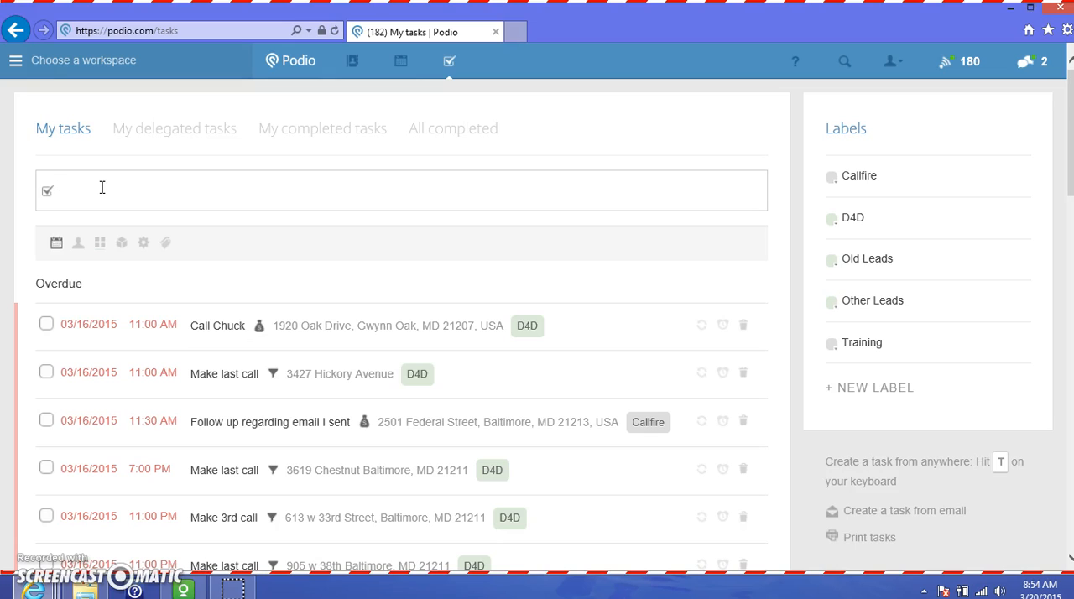
left_click(97, 187)
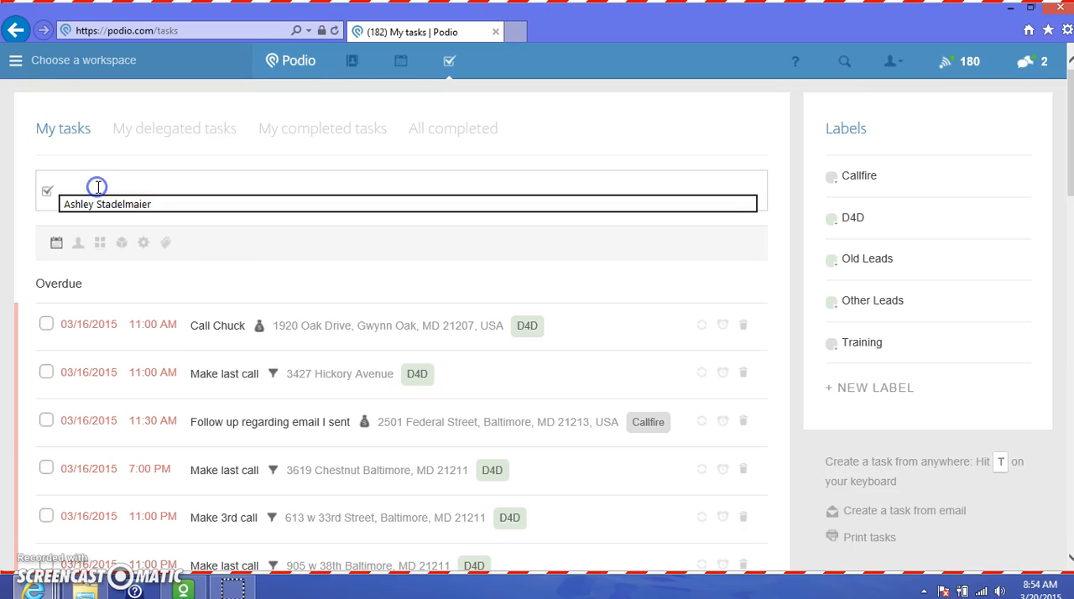
type("M")
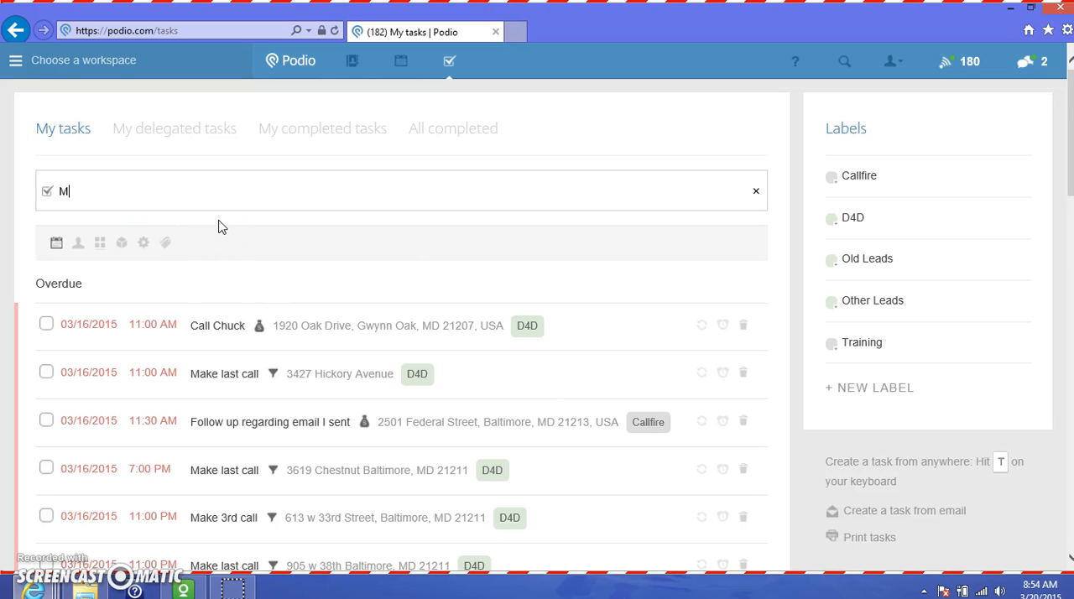
type("ake new calls TEST")
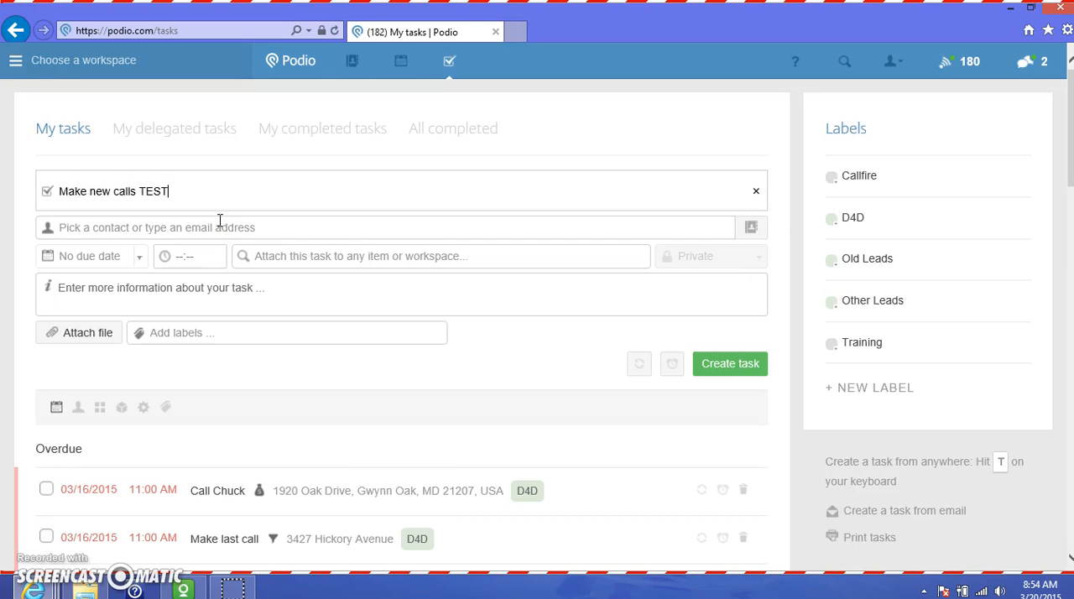
Assign the new task to the user's own contact from the list of suggested people
left_click(207, 234)
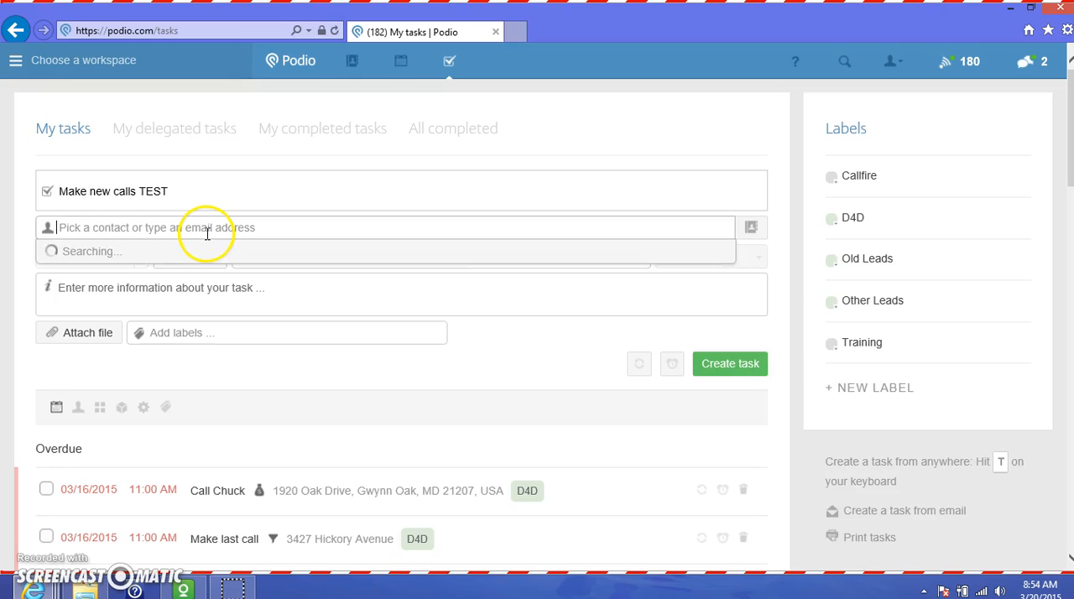
left_click(109, 279)
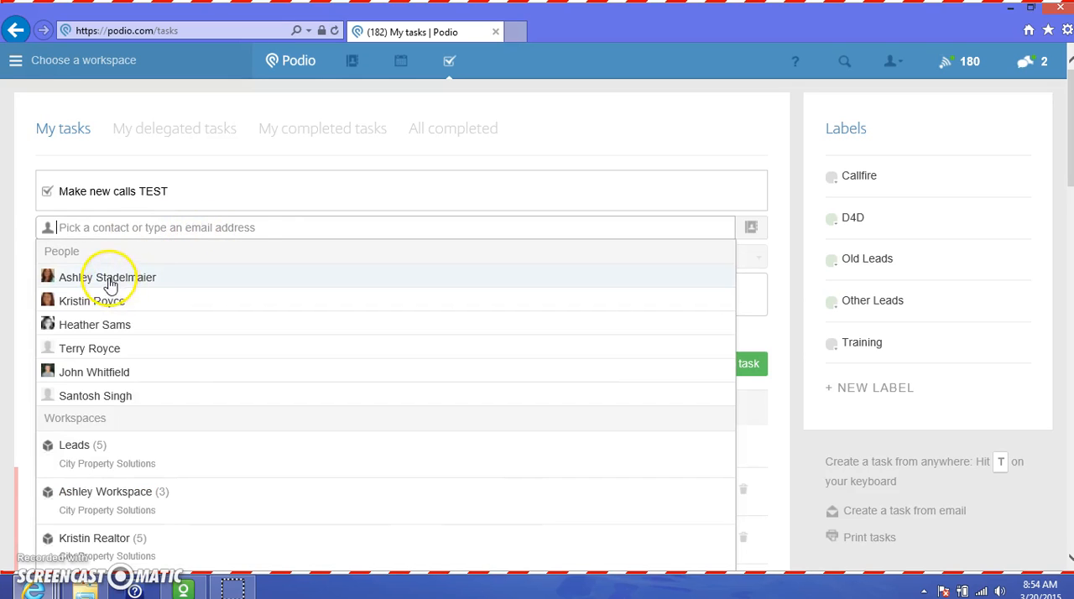
left_click(20, 251)
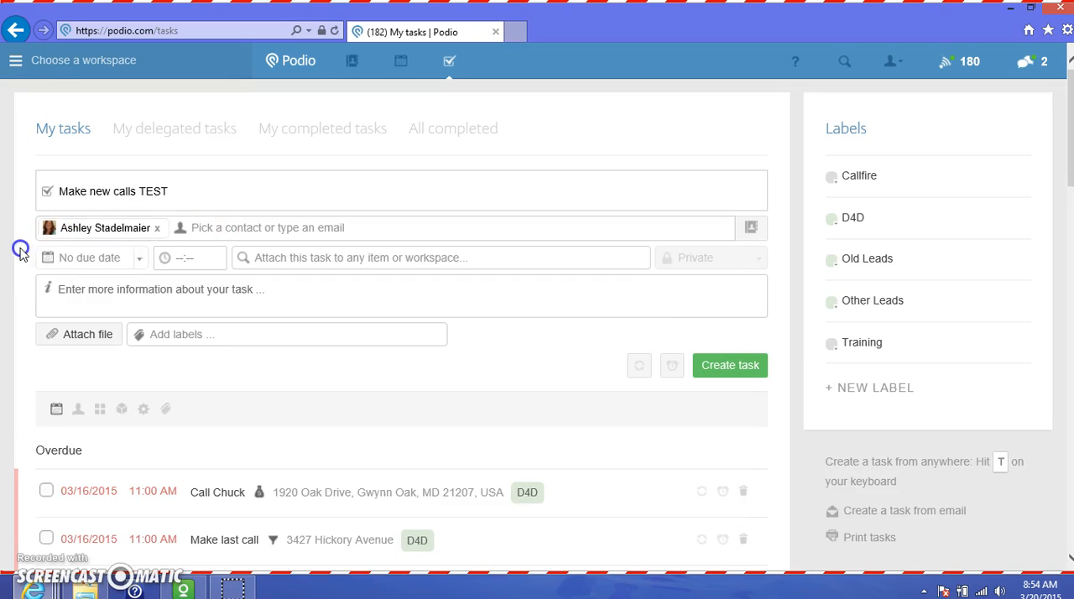
Give the new task a custom due date of 03/21/2015 at 08:00 AM
left_click(138, 259)
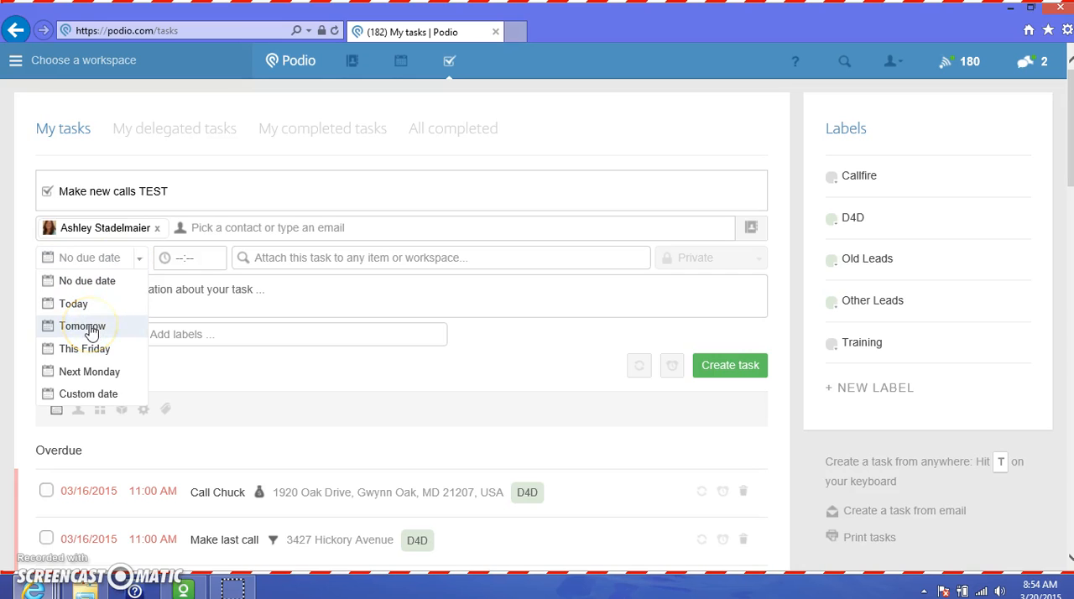
left_click(97, 396)
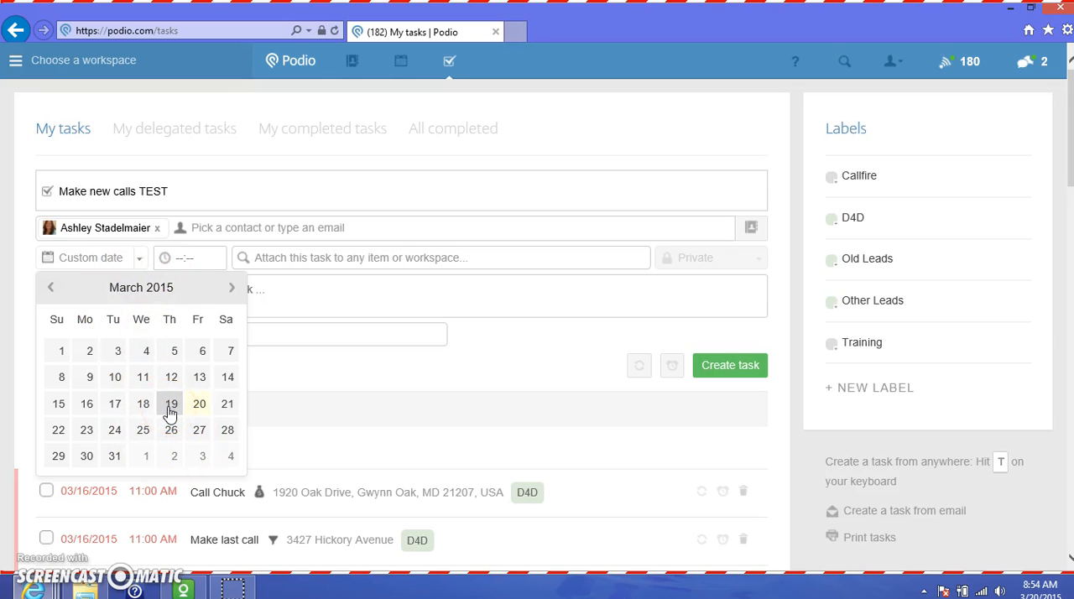
left_click(227, 410)
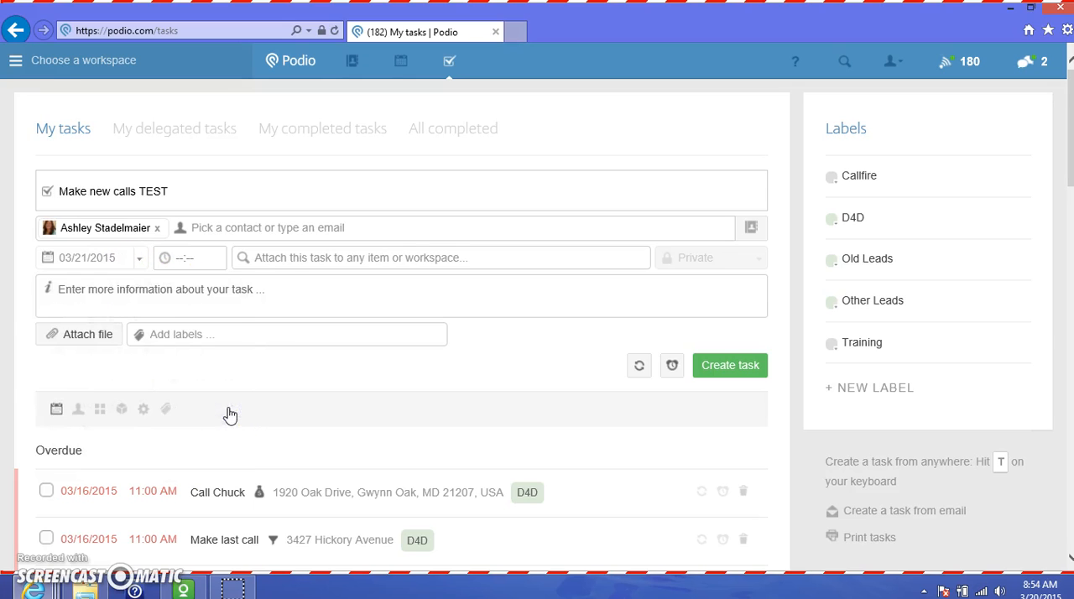
left_click(182, 258)
left_click(210, 277)
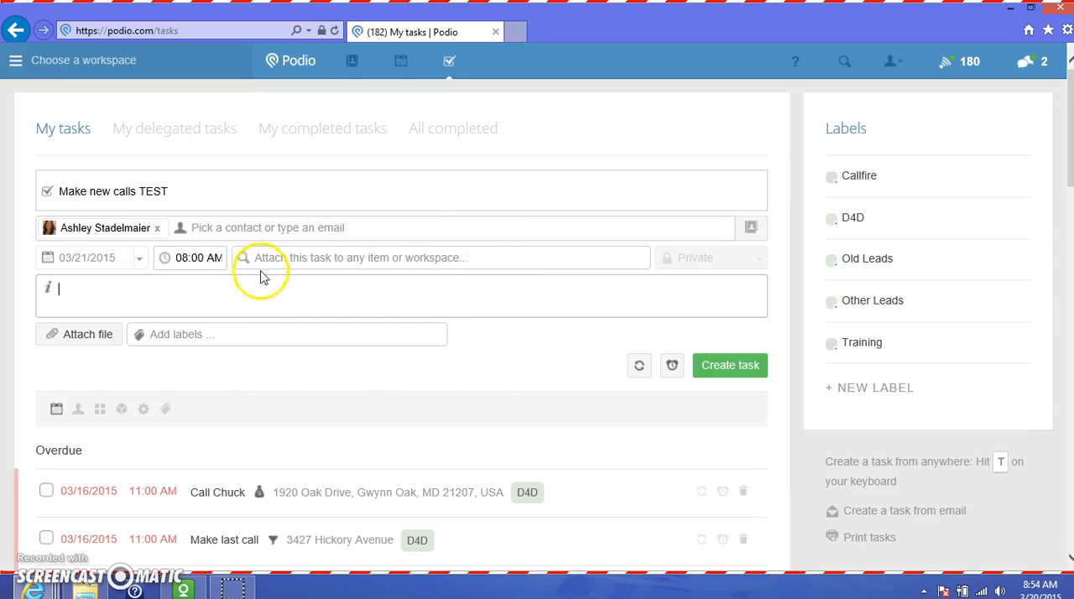
Look through the workspaces and the items matching "34" that the task can be attached to, leaving it unattached
left_click(472, 257)
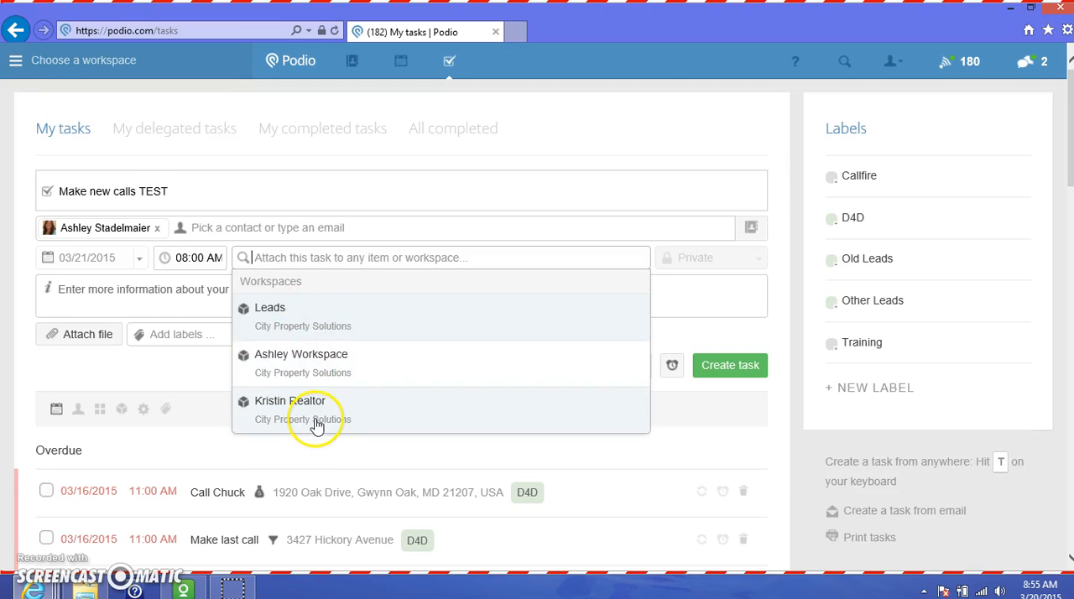
left_click(335, 257)
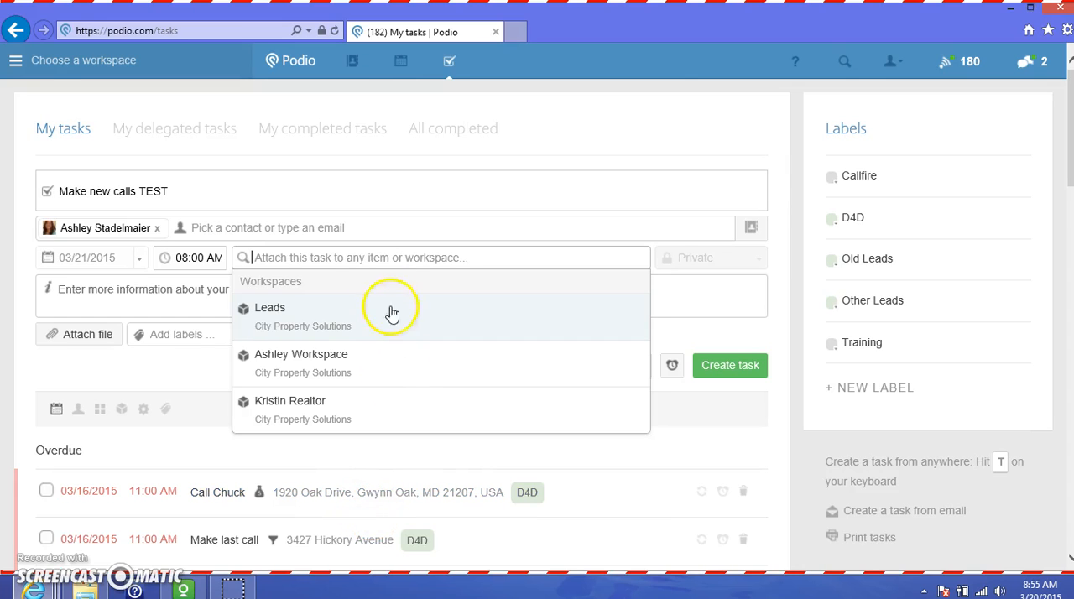
left_click(356, 257)
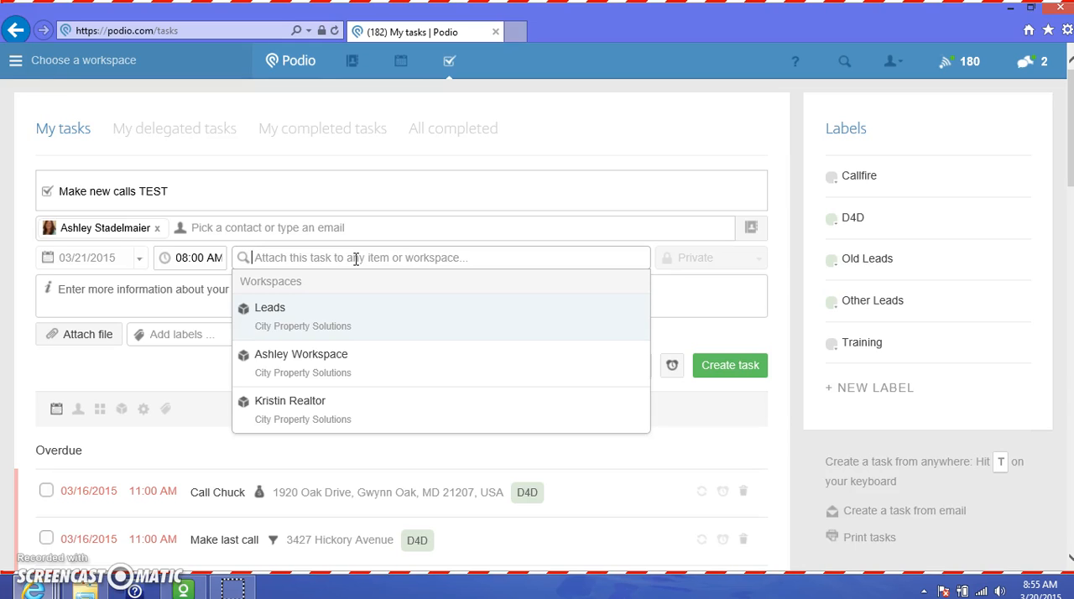
type("34")
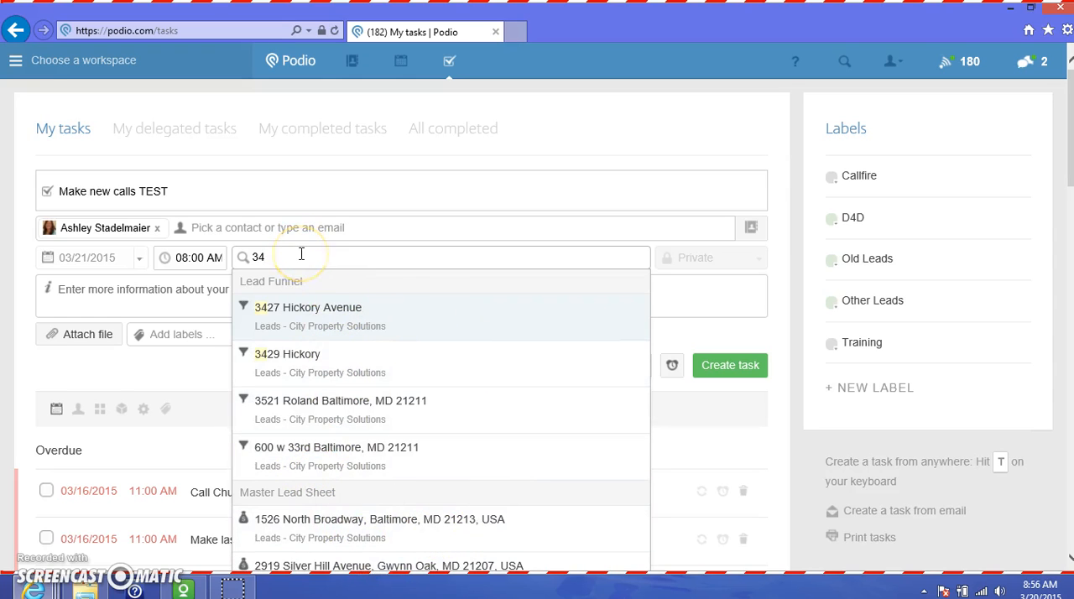
key("BackSpace")
key("BackSpace")
left_click(703, 313)
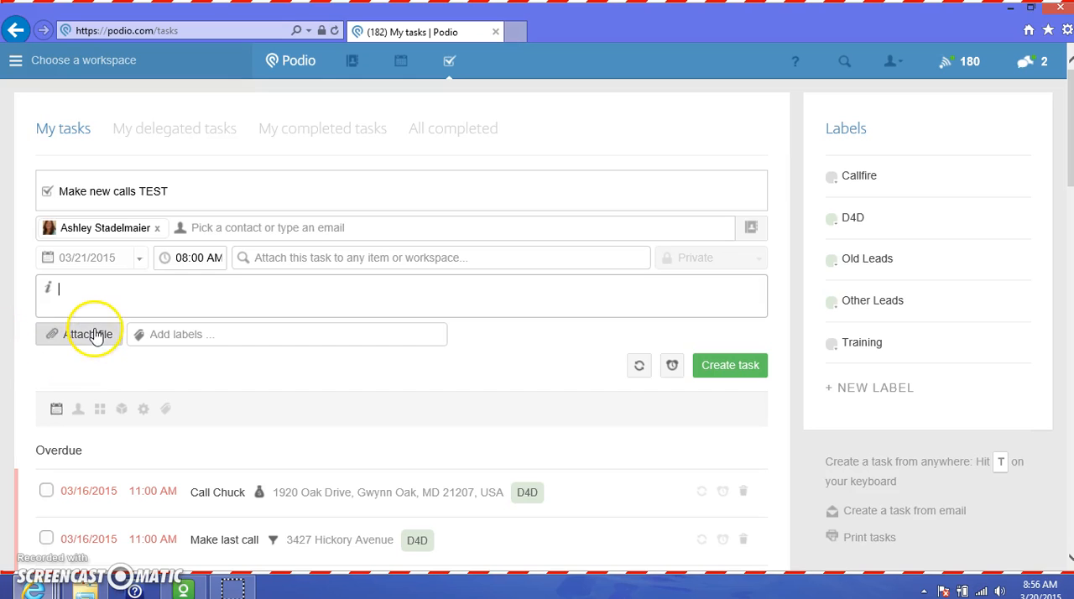
Label the new task Callfire and create it
left_click(181, 334)
left_click(175, 366)
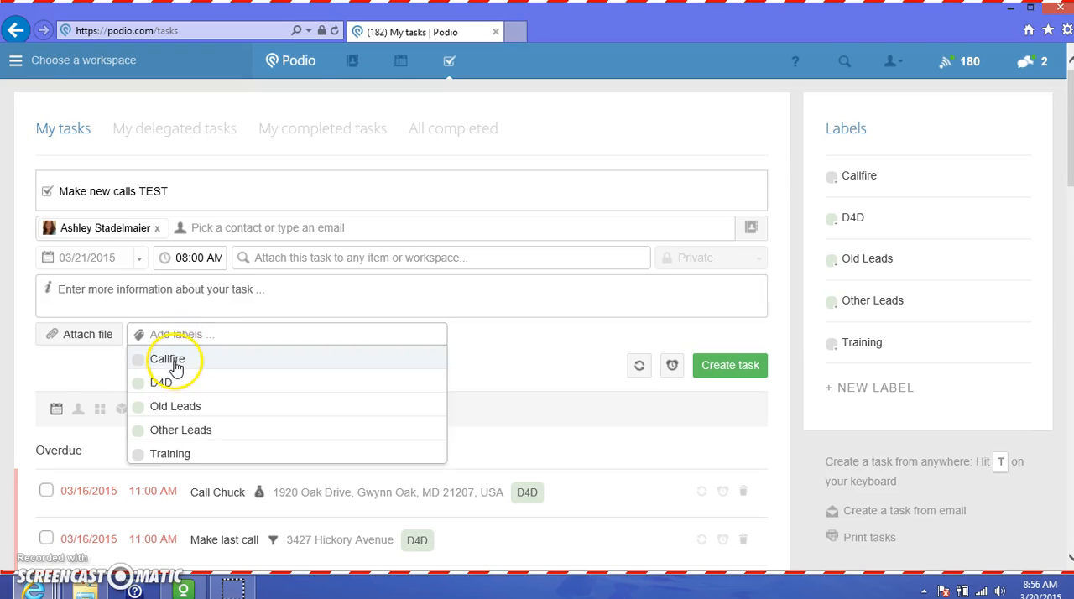
left_click(175, 366)
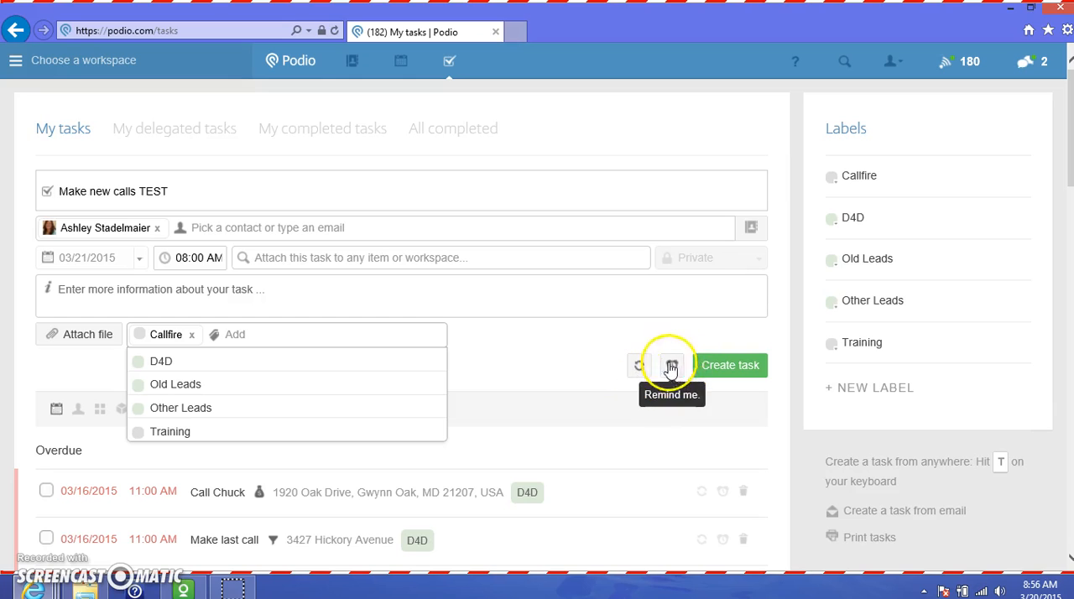
left_click(733, 375)
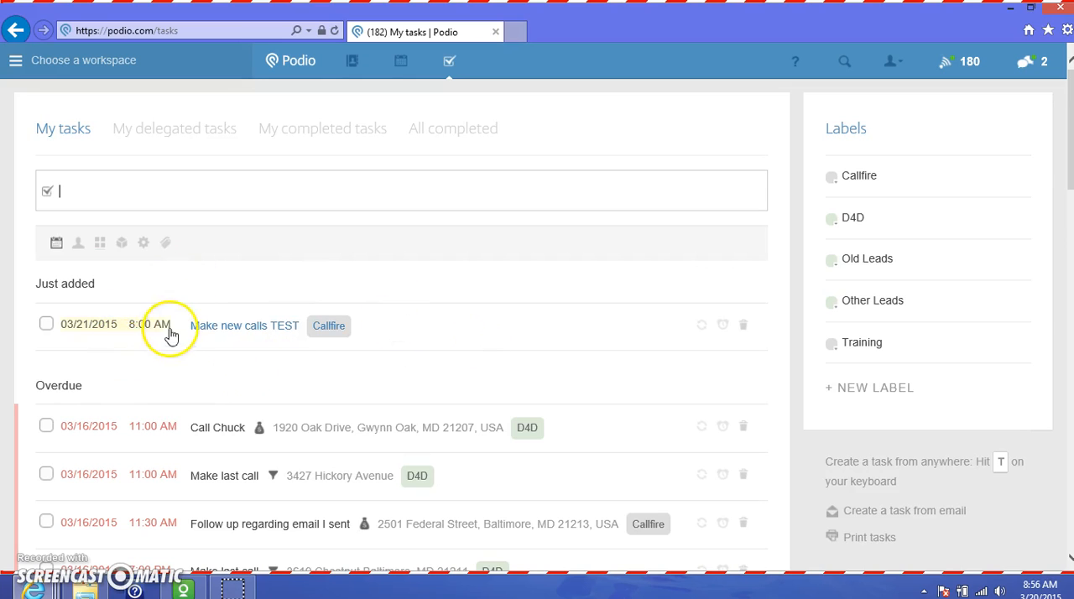
Look through the due date options of the just added "Make new calls TEST" task and open the task itself
left_click(139, 336)
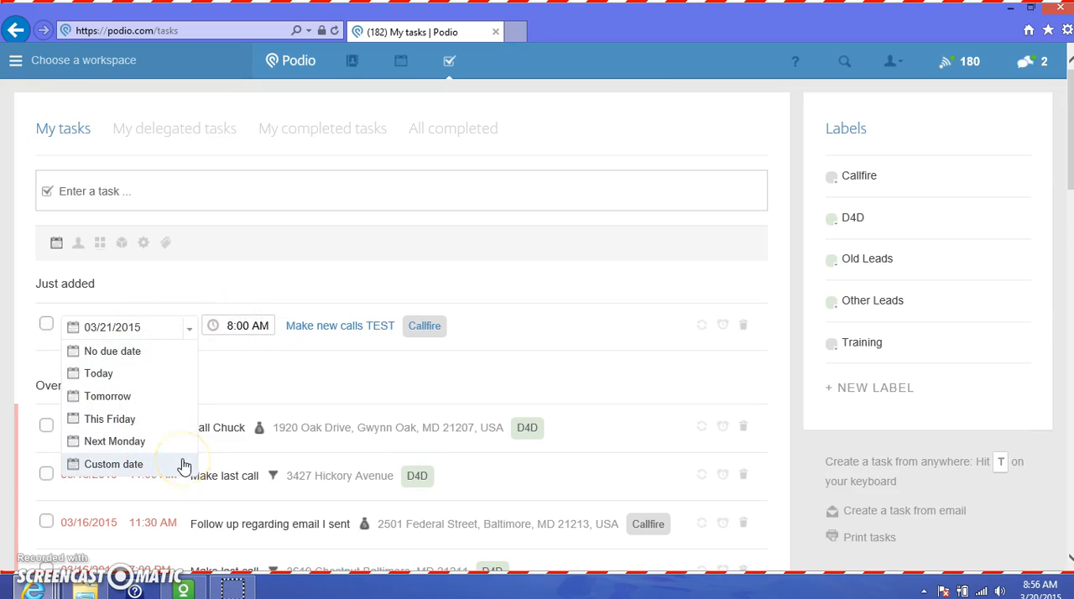
left_click(357, 379)
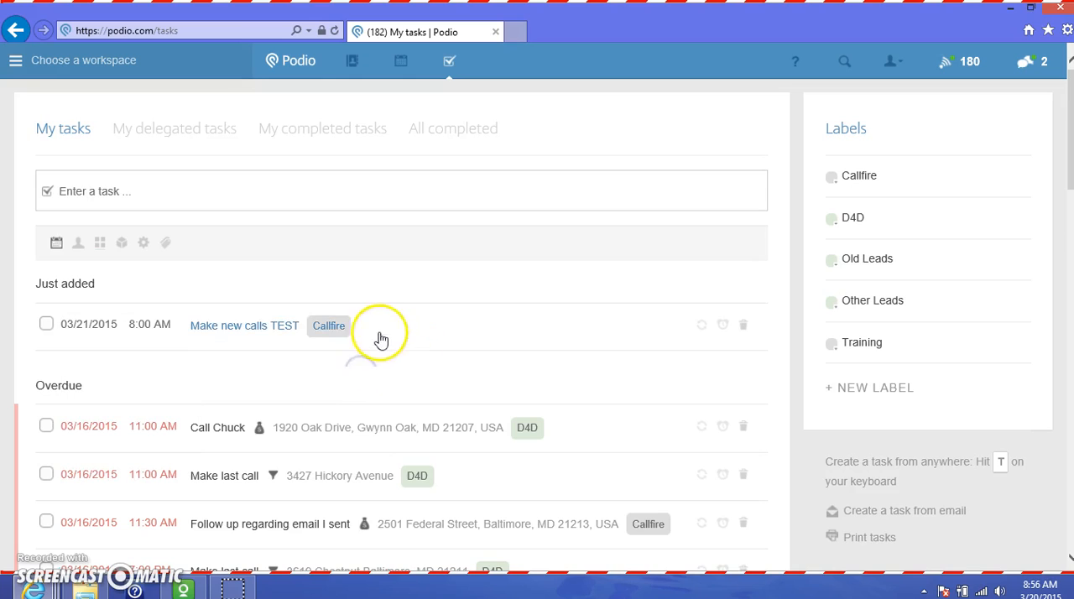
left_click(265, 326)
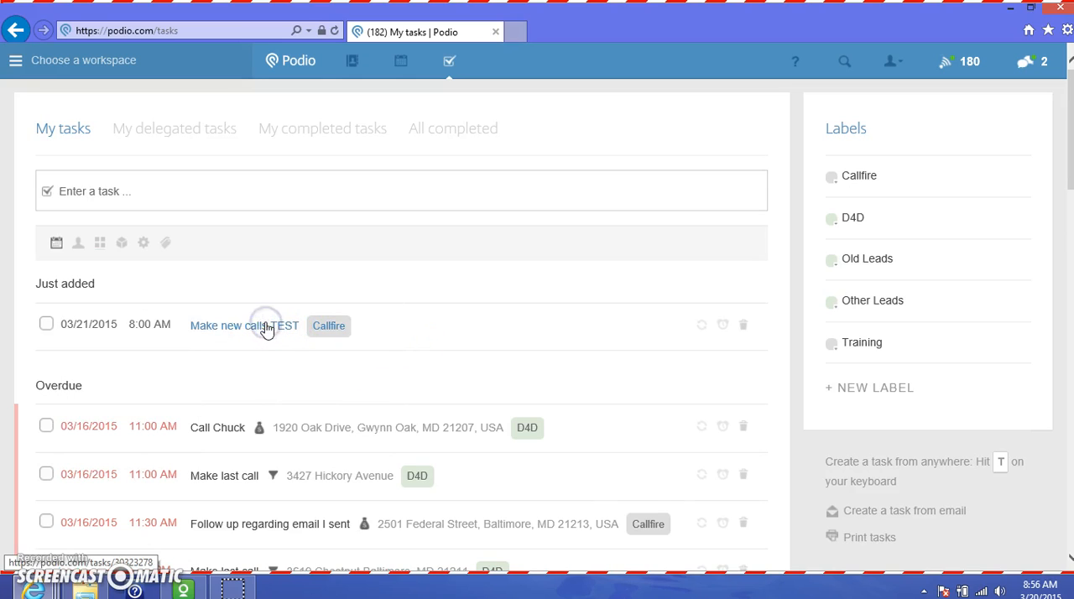
Review the details of the "Make new calls TEST" task and collapse them again
scroll(394, 365, "down", 2)
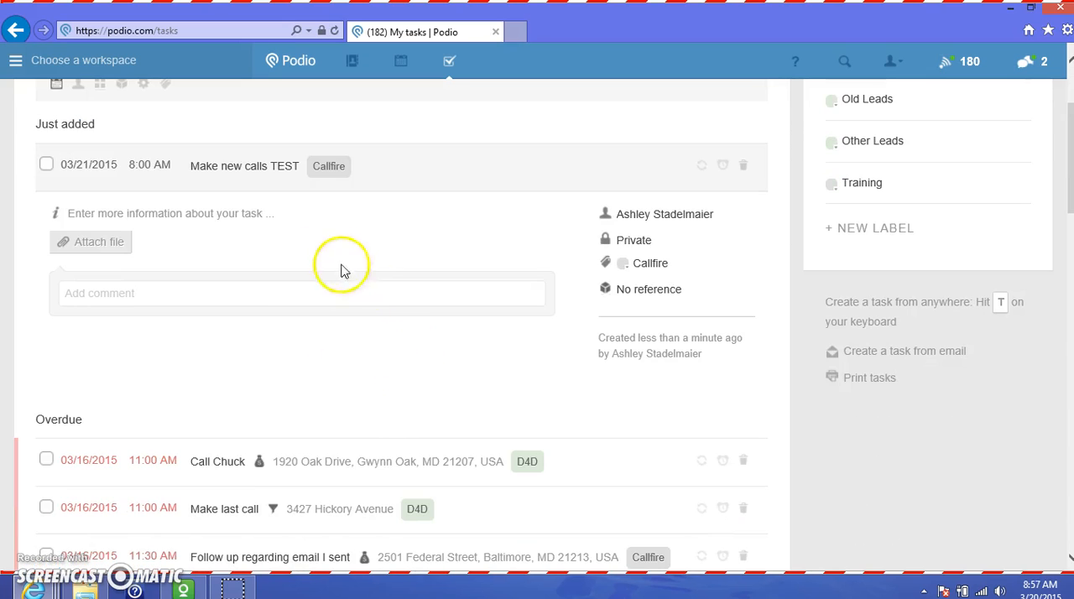
left_click(392, 166)
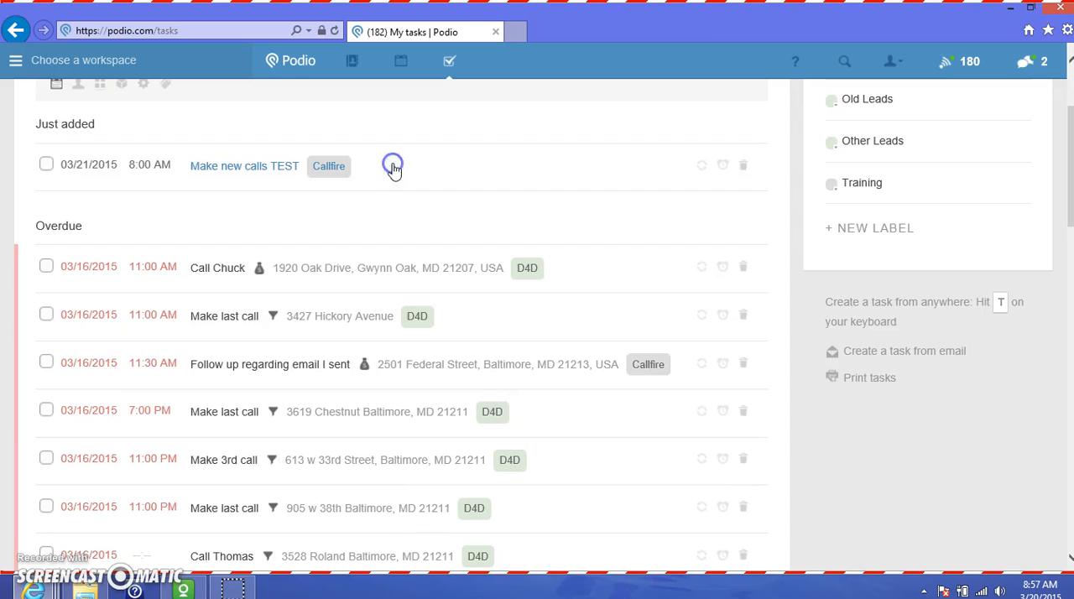
left_click(241, 166)
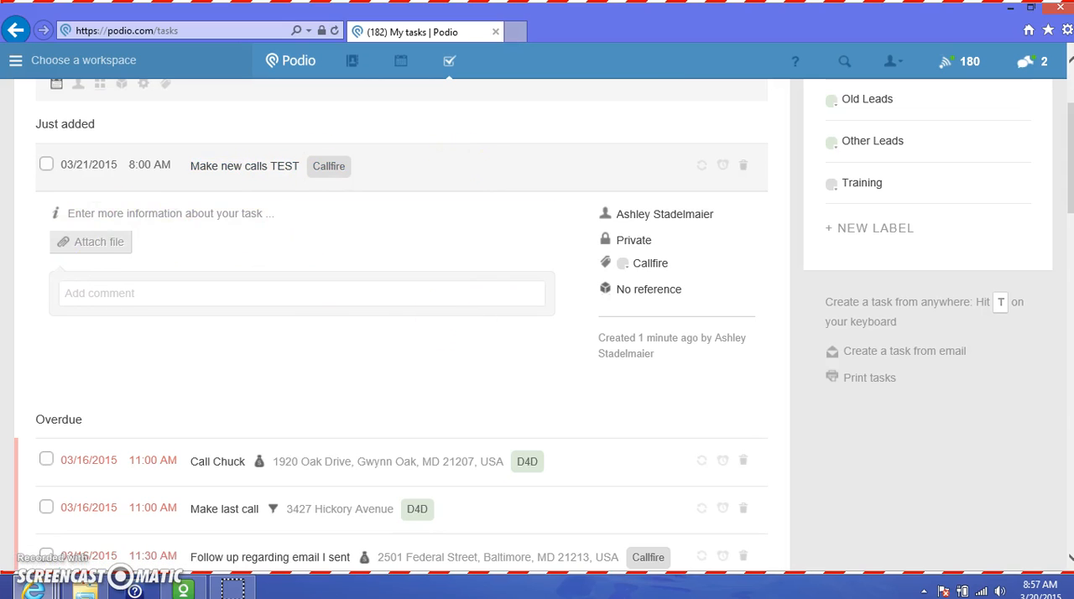
left_click(404, 169)
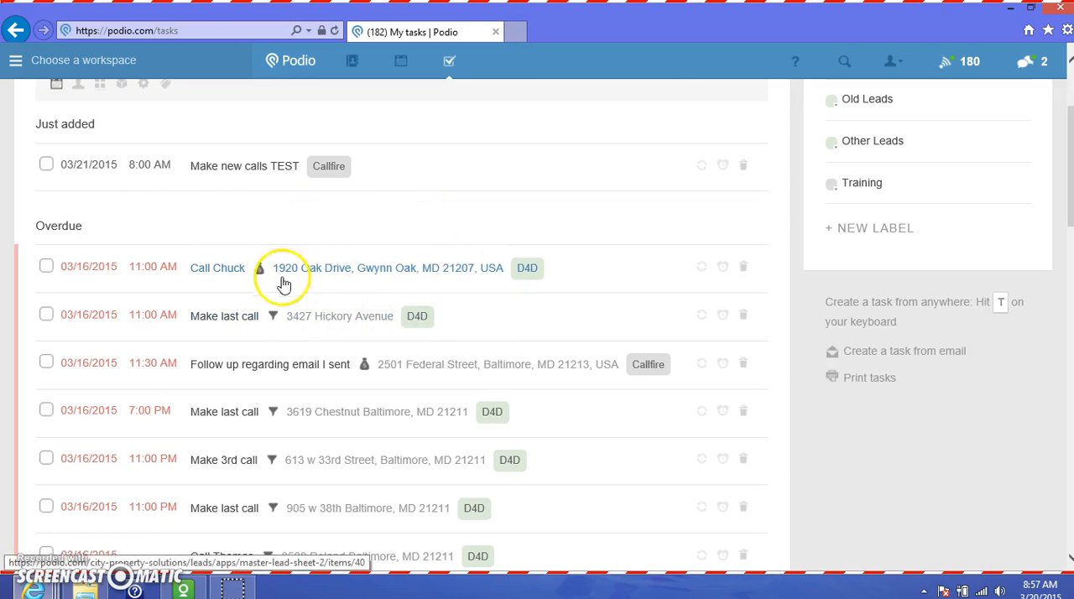
View the Master Lead Sheet item attached to the first overdue task and return to the tasks page
left_click(375, 271)
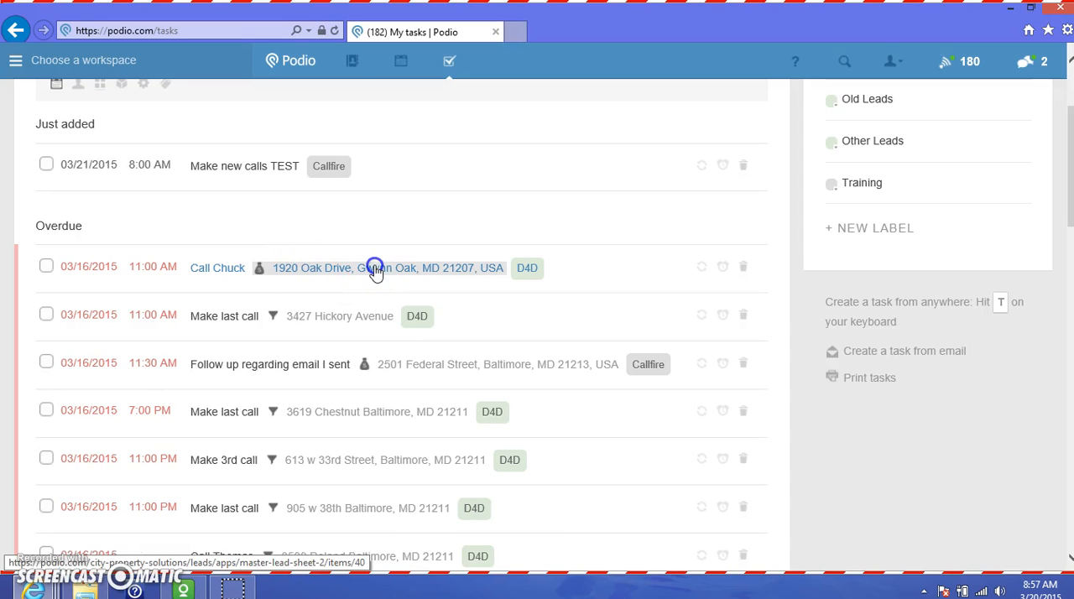
left_click(375, 271)
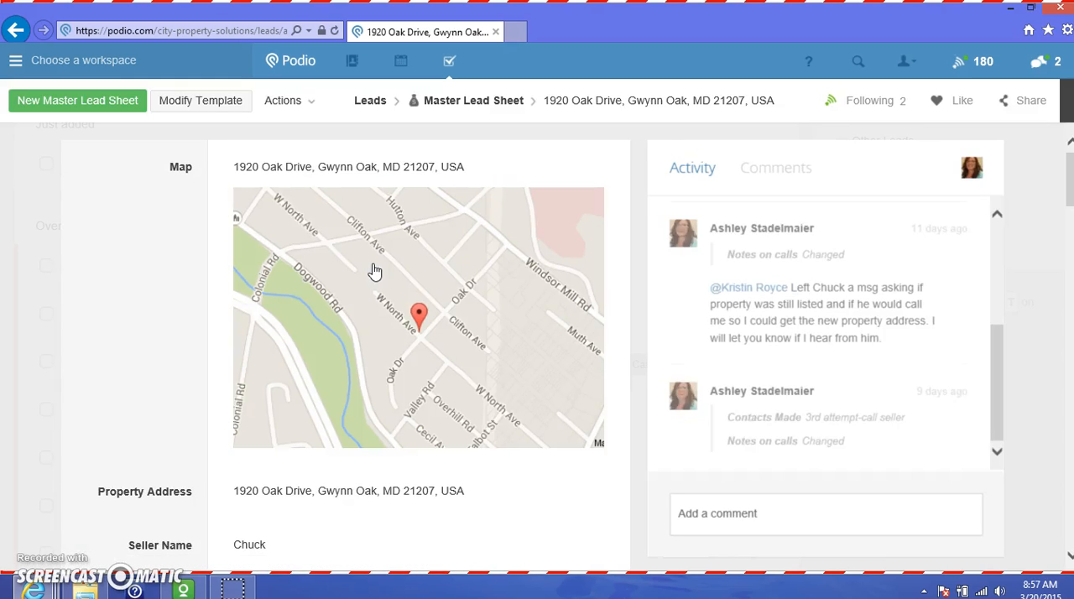
left_click(451, 61)
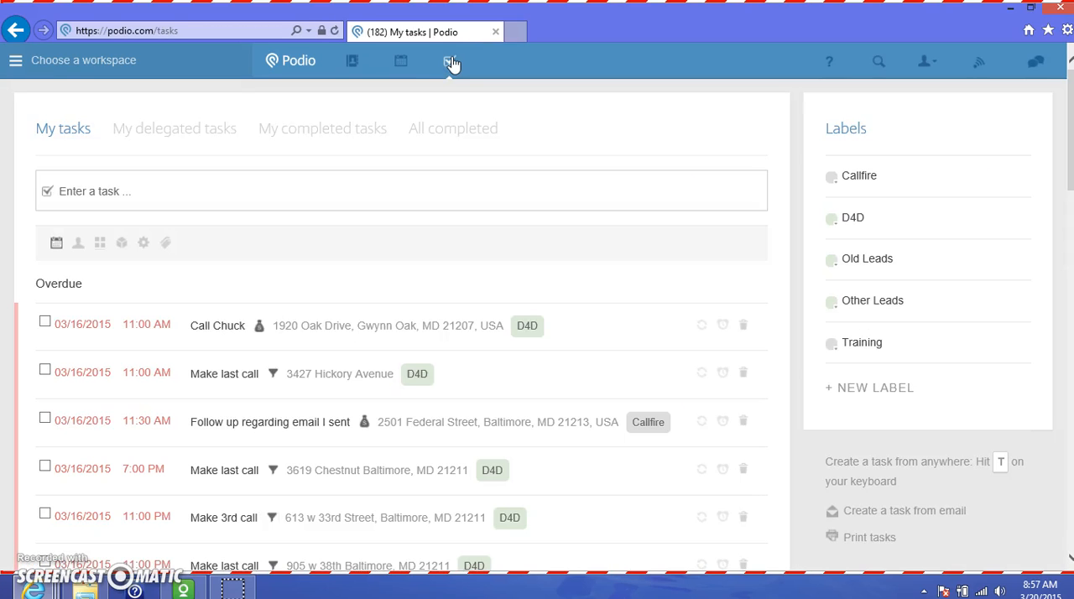
Mark the "Make new calls TEST" task under Tomorrow as completed
left_click(97, 207)
left_click_drag(1070, 126, 1070, 415)
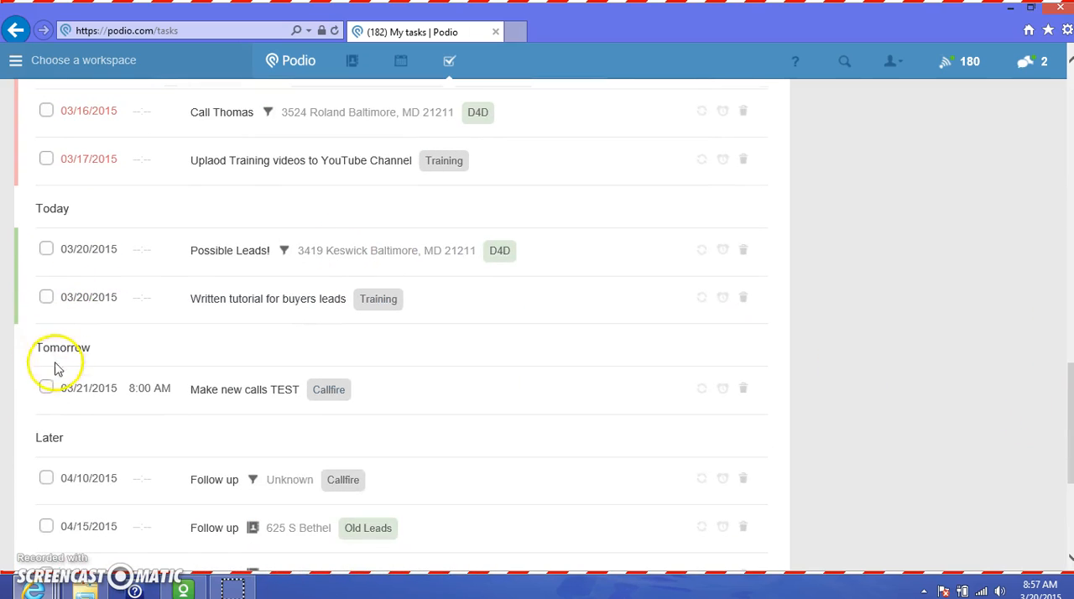
left_click(45, 388)
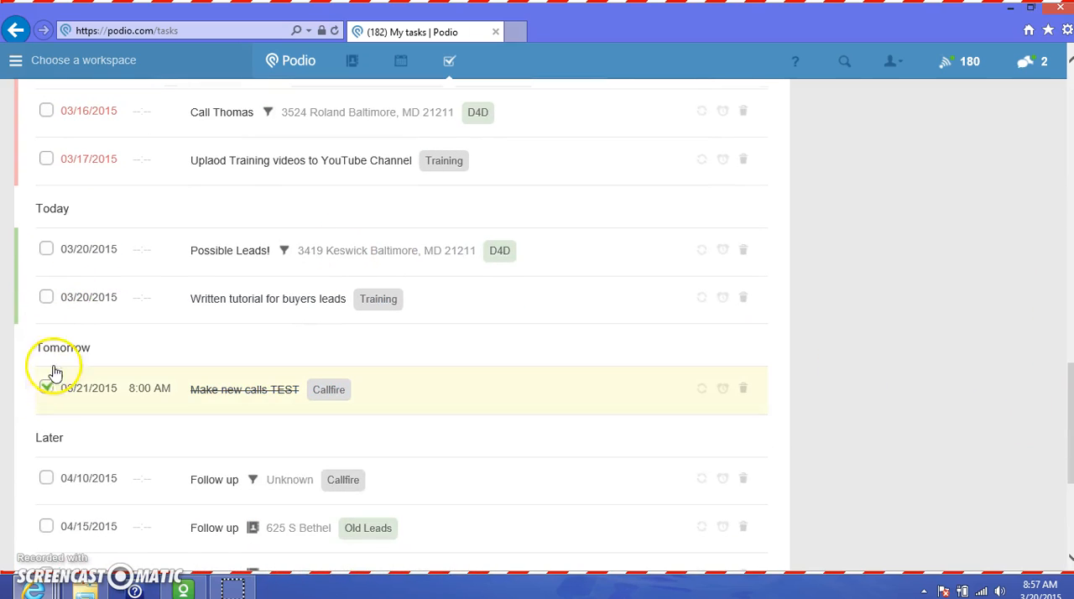